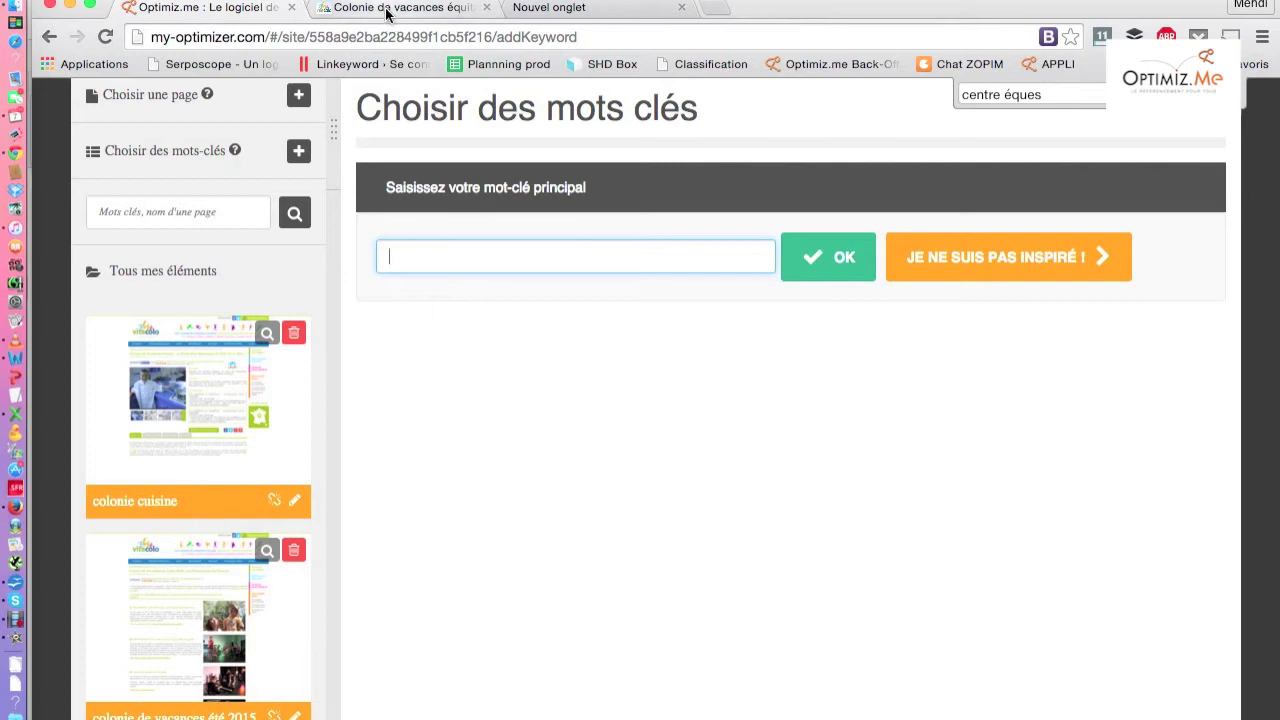
Step: Open the Vitacolo riding-holiday page and examine its main heading for keyword ideas
click(388, 10)
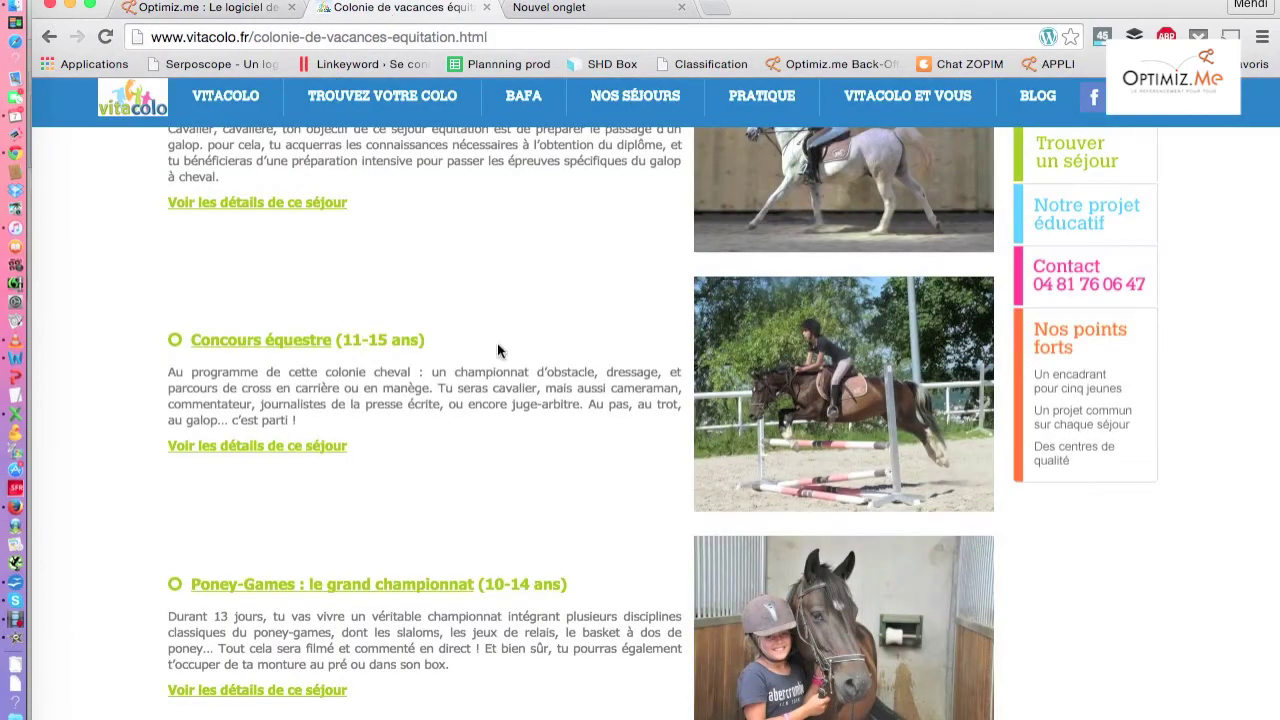
scroll(497, 342, up, 5)
drag(160, 284, 710, 286)
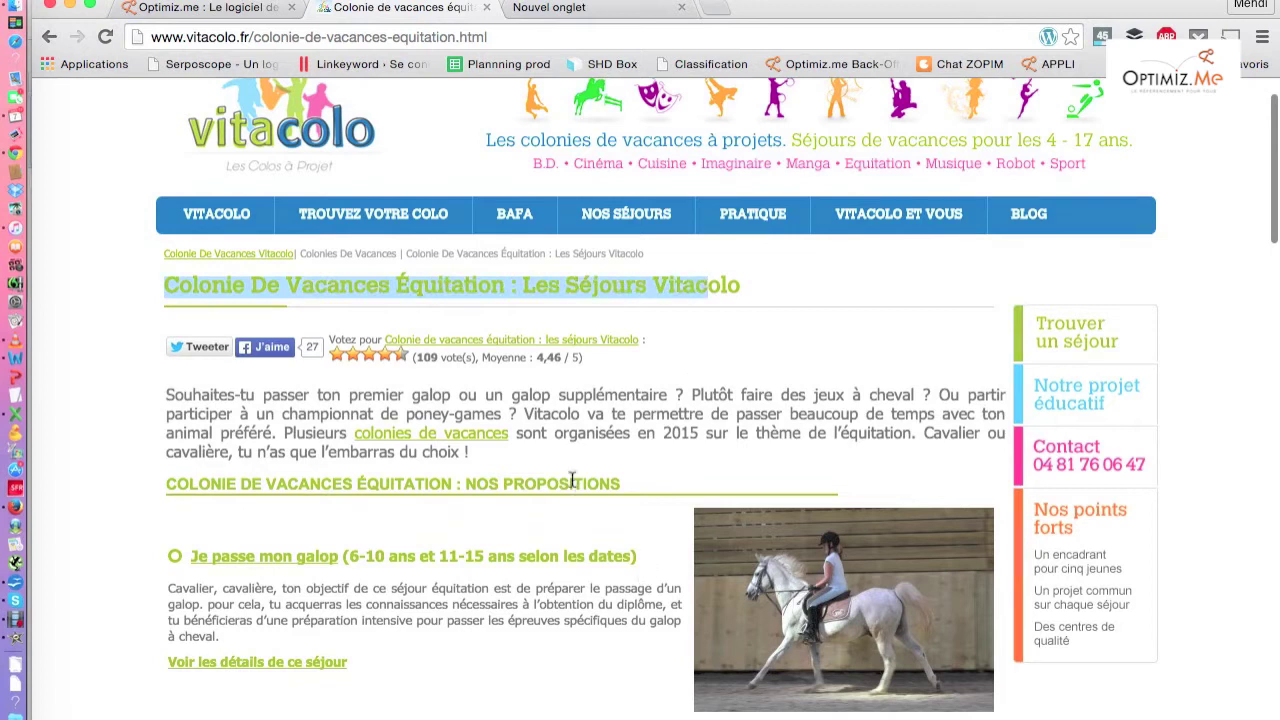
click(566, 438)
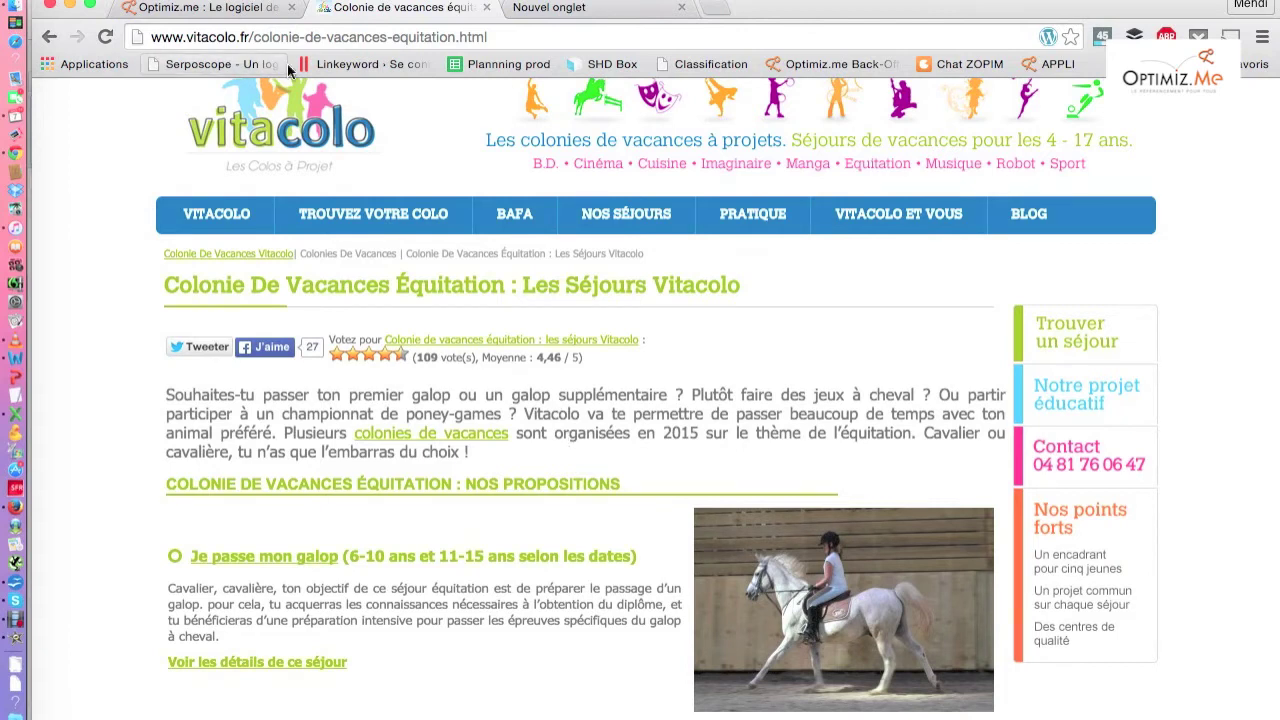
Step: Return to Optimiz.me and submit the suggested phrase "colonie équitation" as the main keyword
click(236, 9)
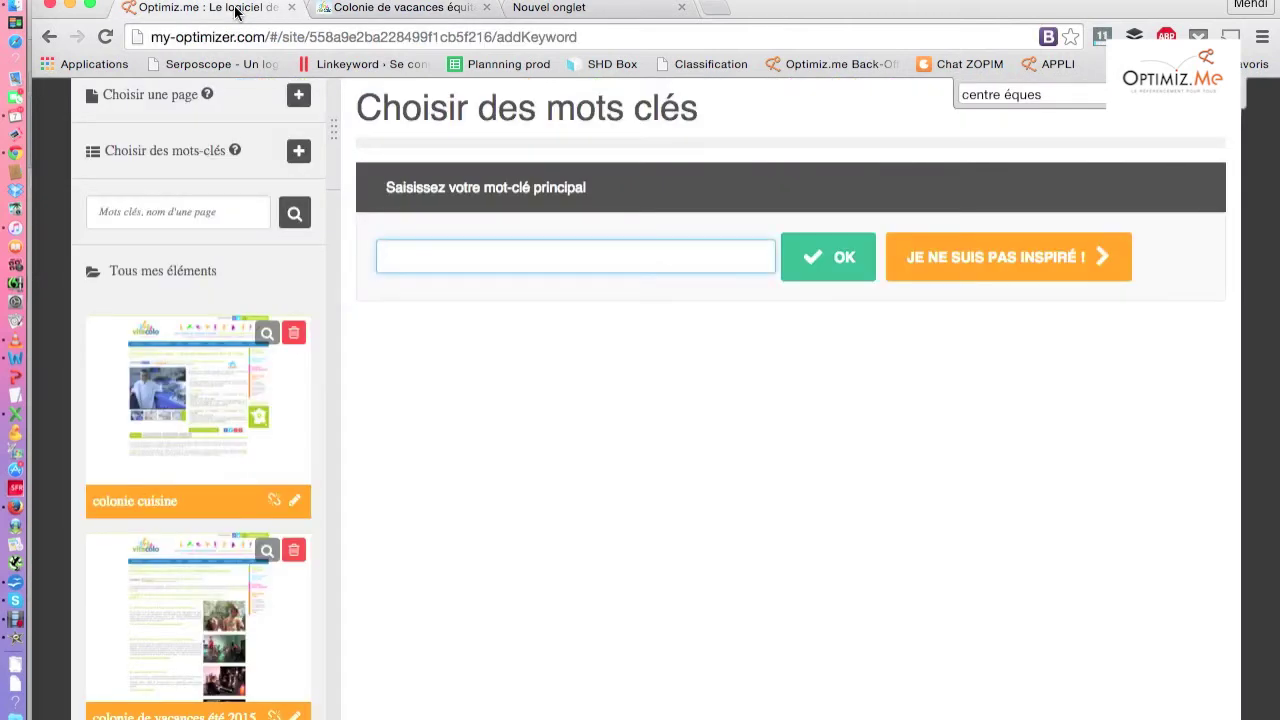
text(colonie é)
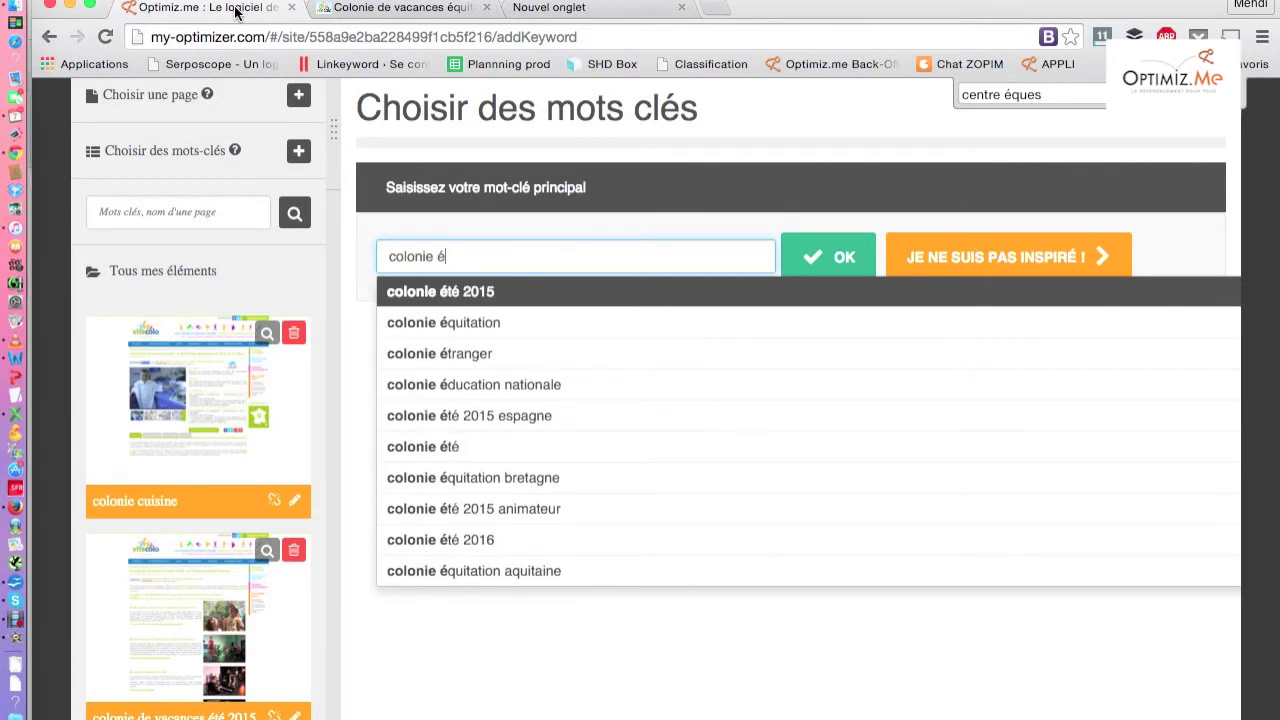
click(525, 323)
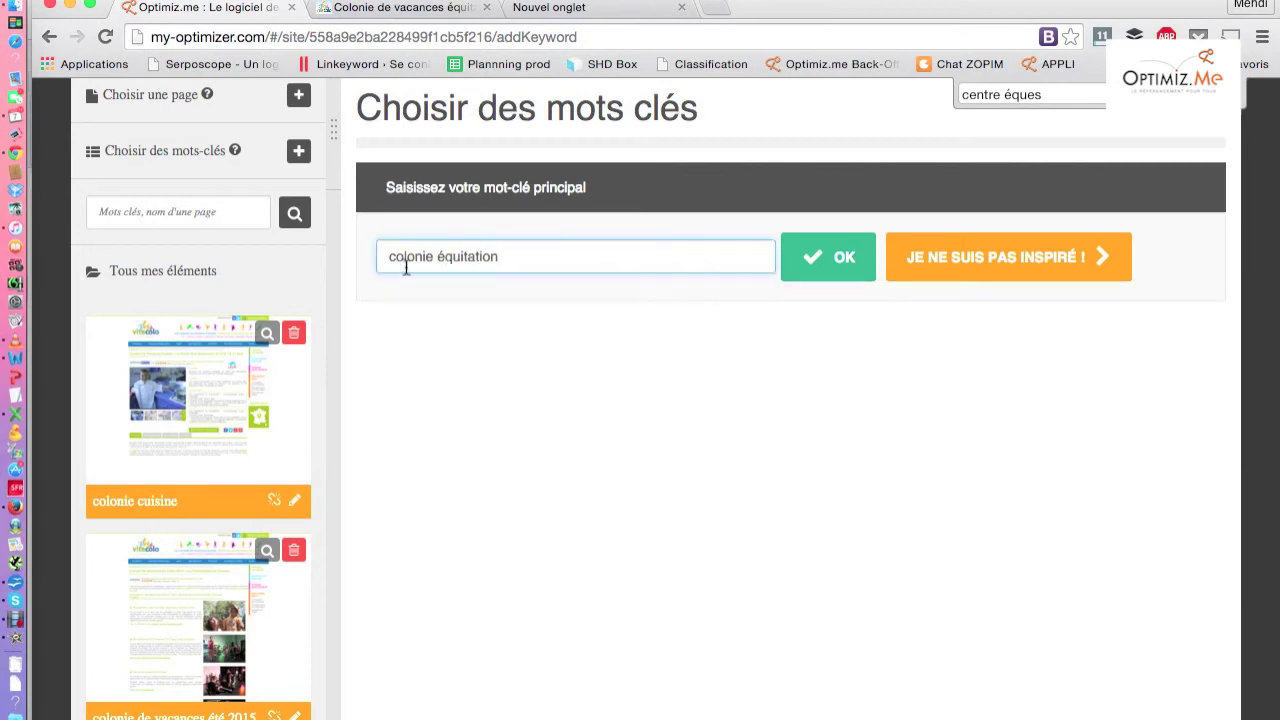
click(830, 264)
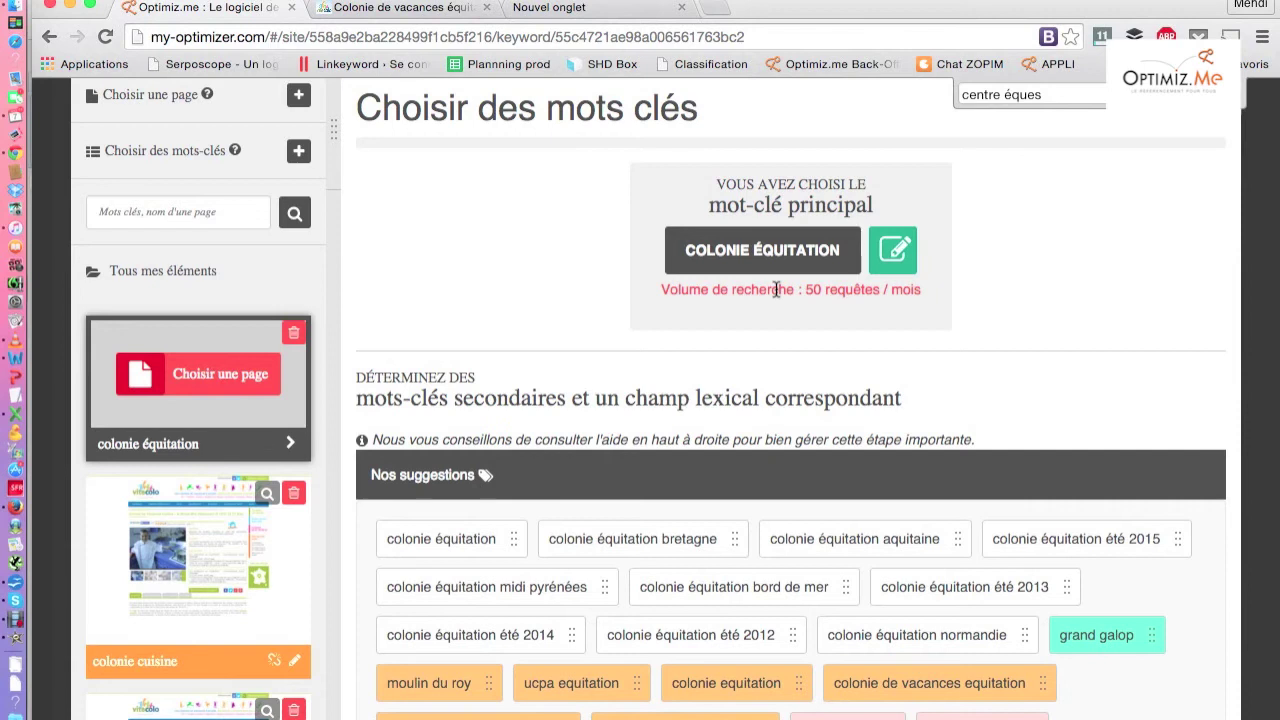
Step: Add the suggestions "colonie de cheval", "colo equitation", "colonie equestre" and "stage equitation enfant" to the secondary keywords
scroll(889, 351, down, 5)
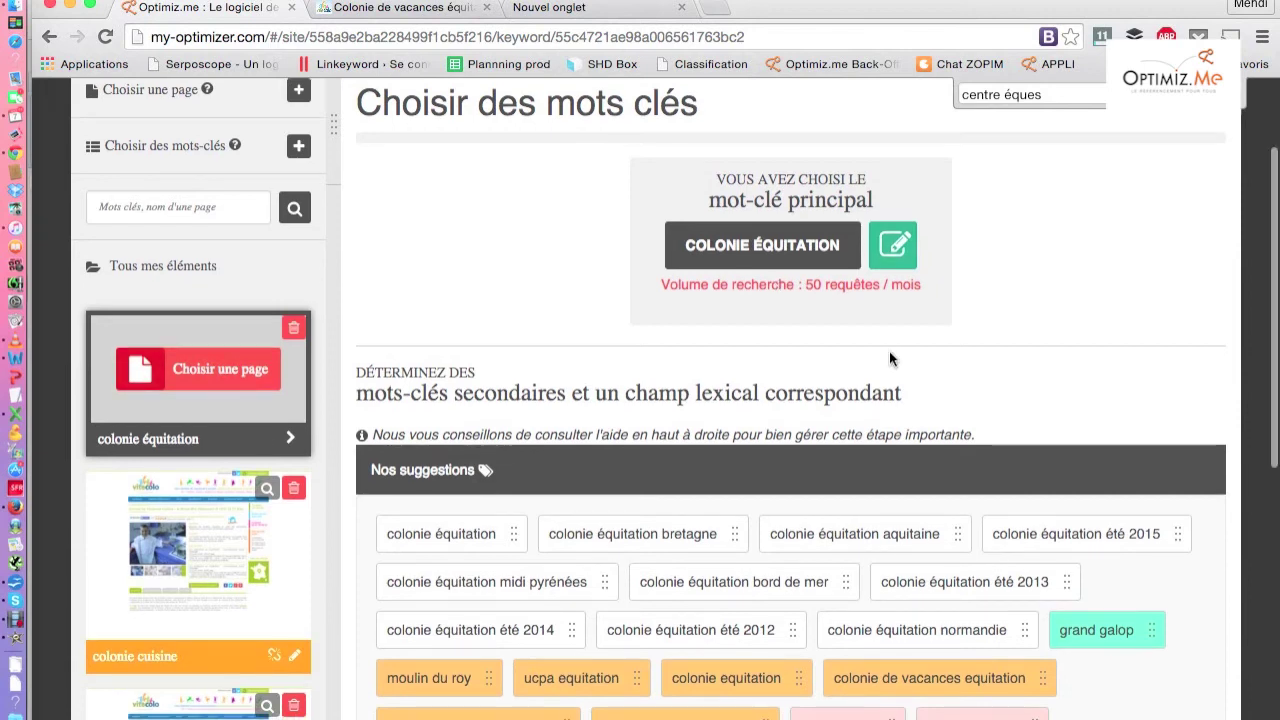
scroll(890, 353, up, 3)
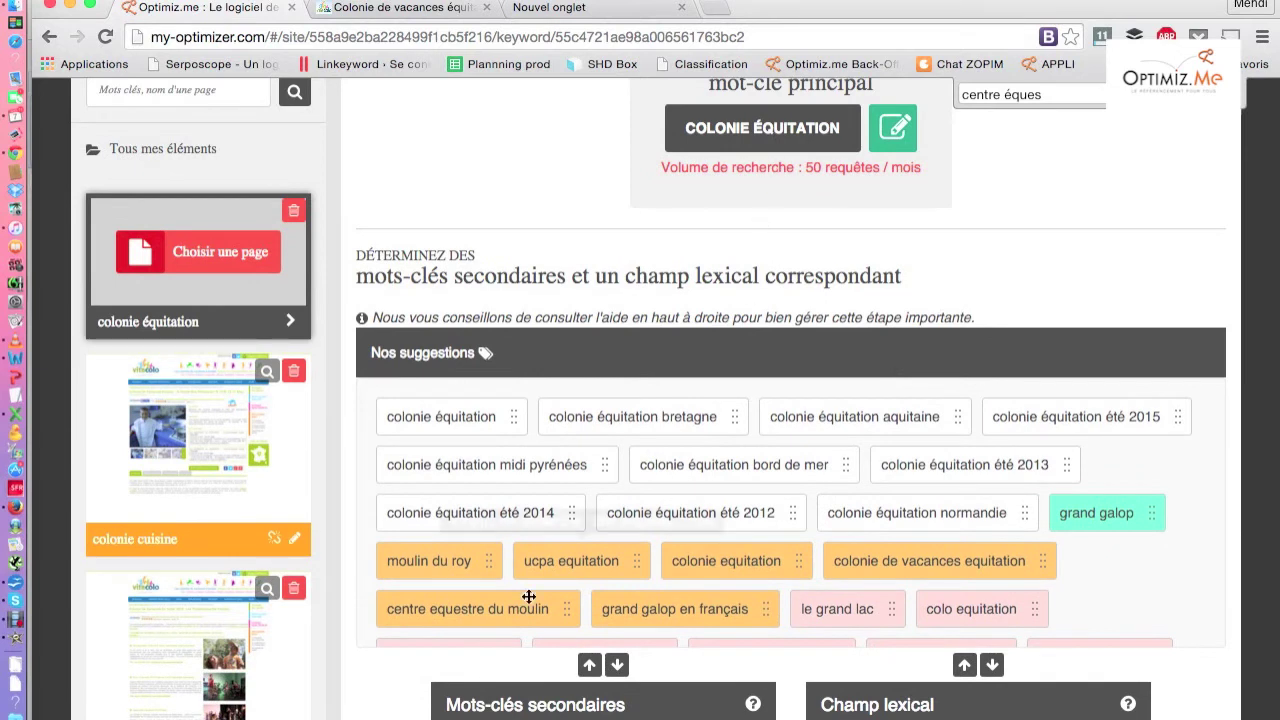
scroll(330, 600, down, 1)
scroll(328, 595, down, 3)
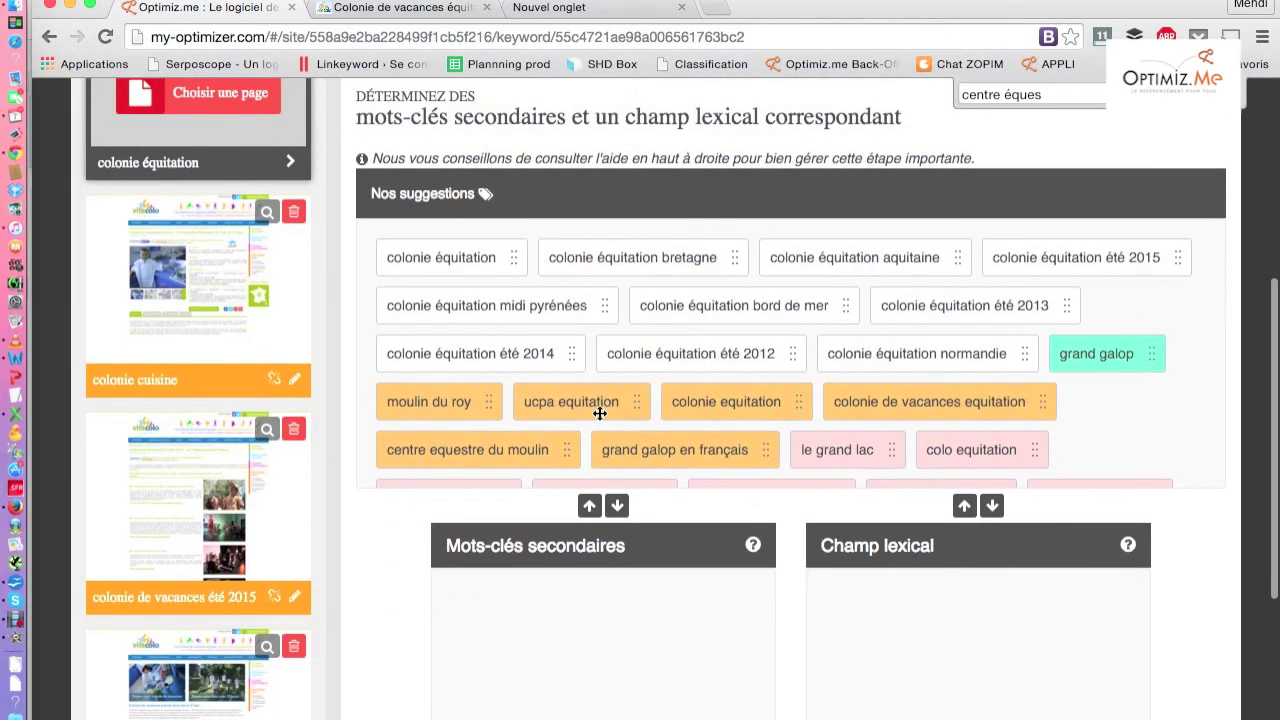
scroll(676, 333, down, 2)
scroll(676, 333, down, 5)
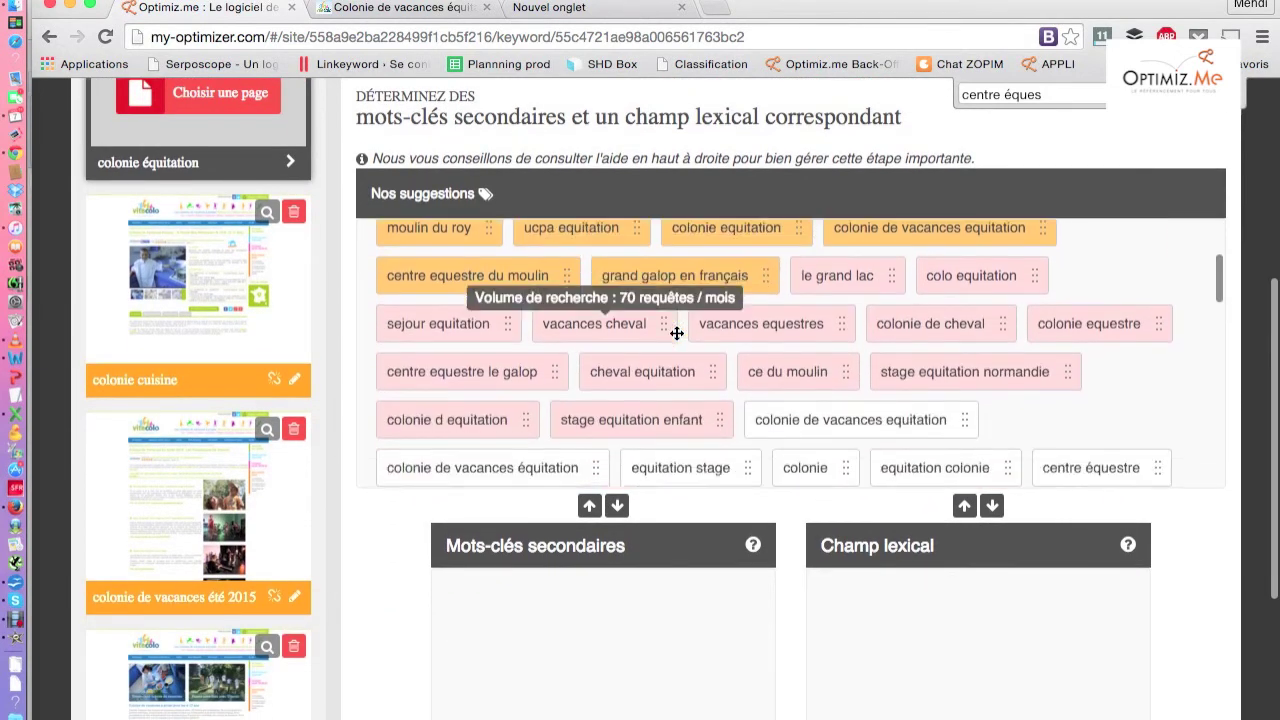
mouse_move(936, 323)
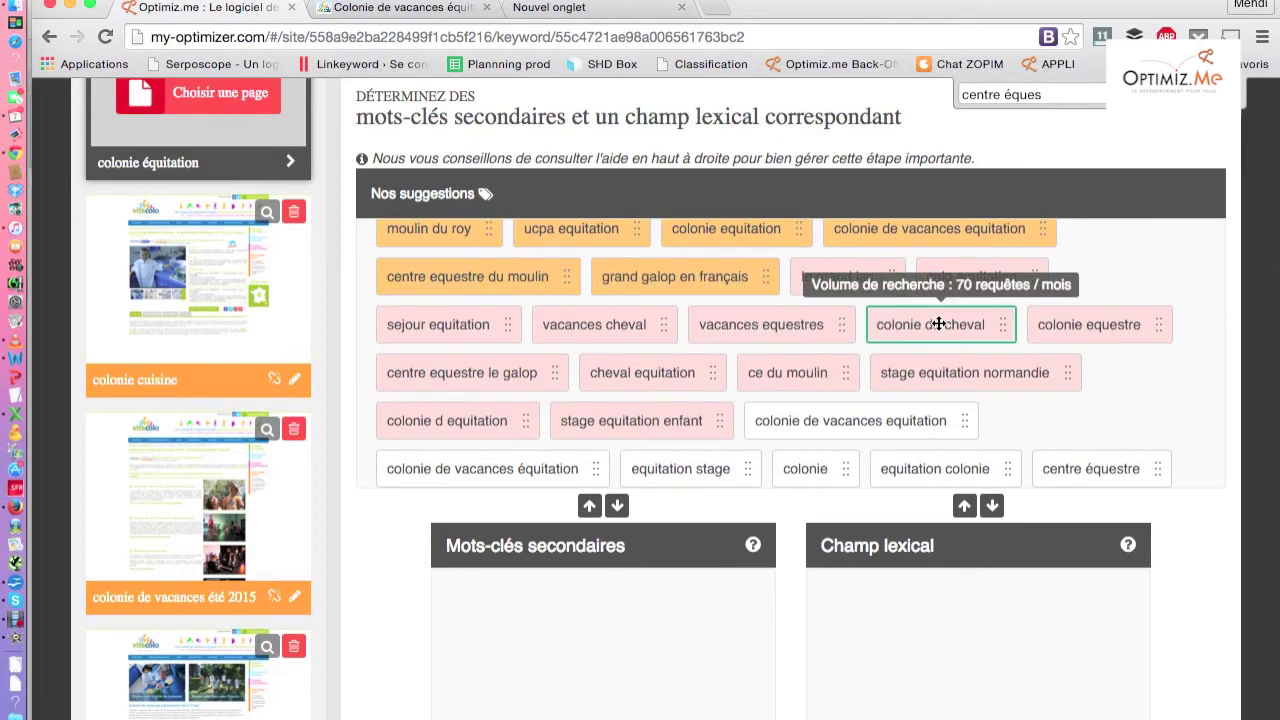
mouse_move(1016, 277)
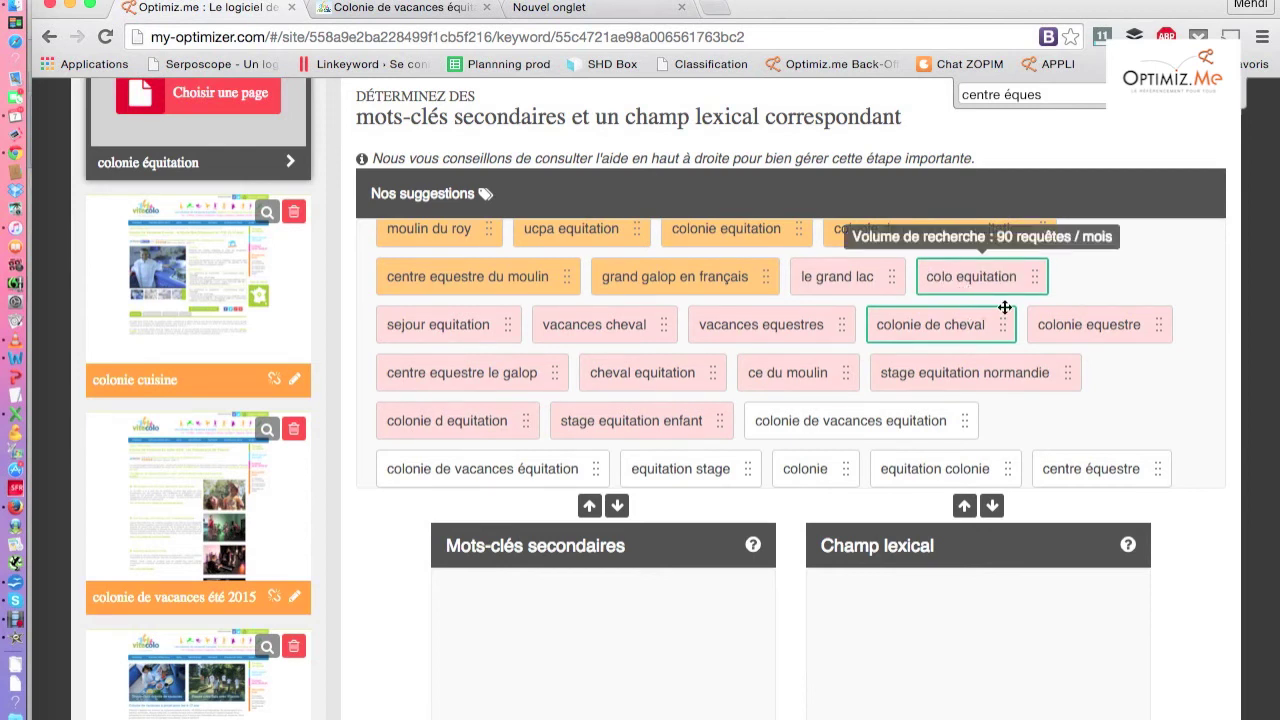
mouse_move(1064, 324)
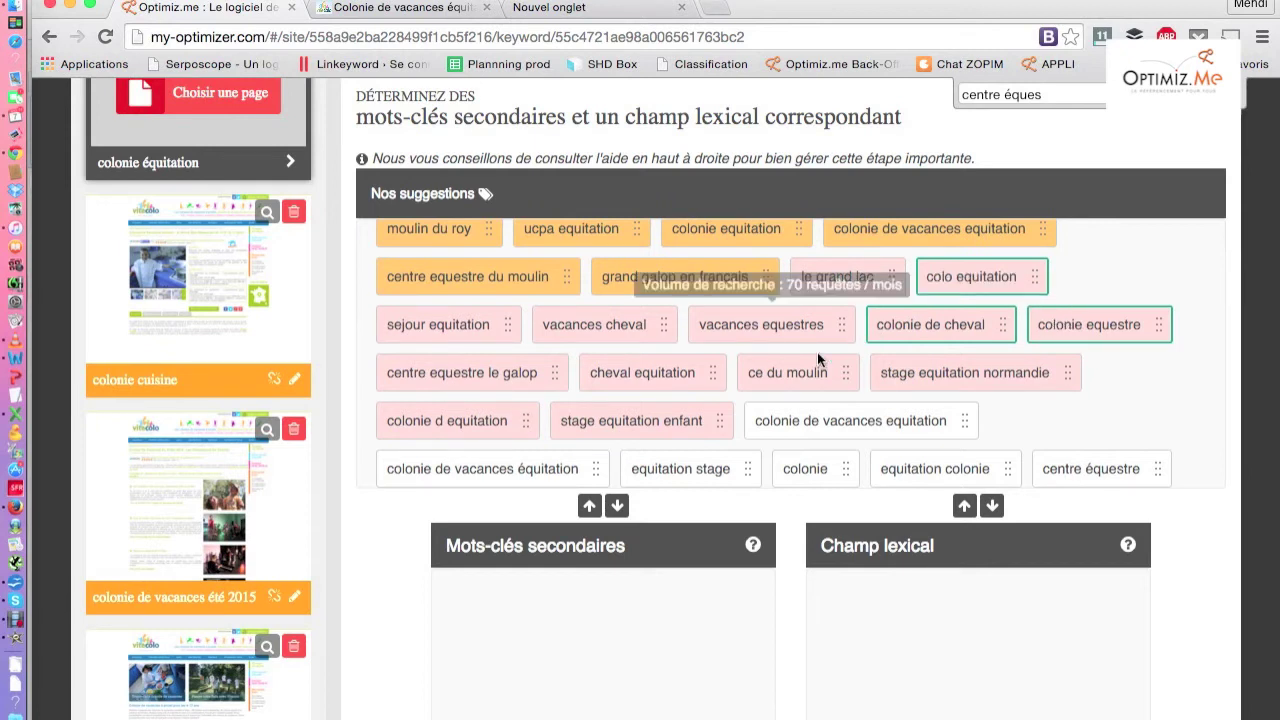
mouse_move(757, 380)
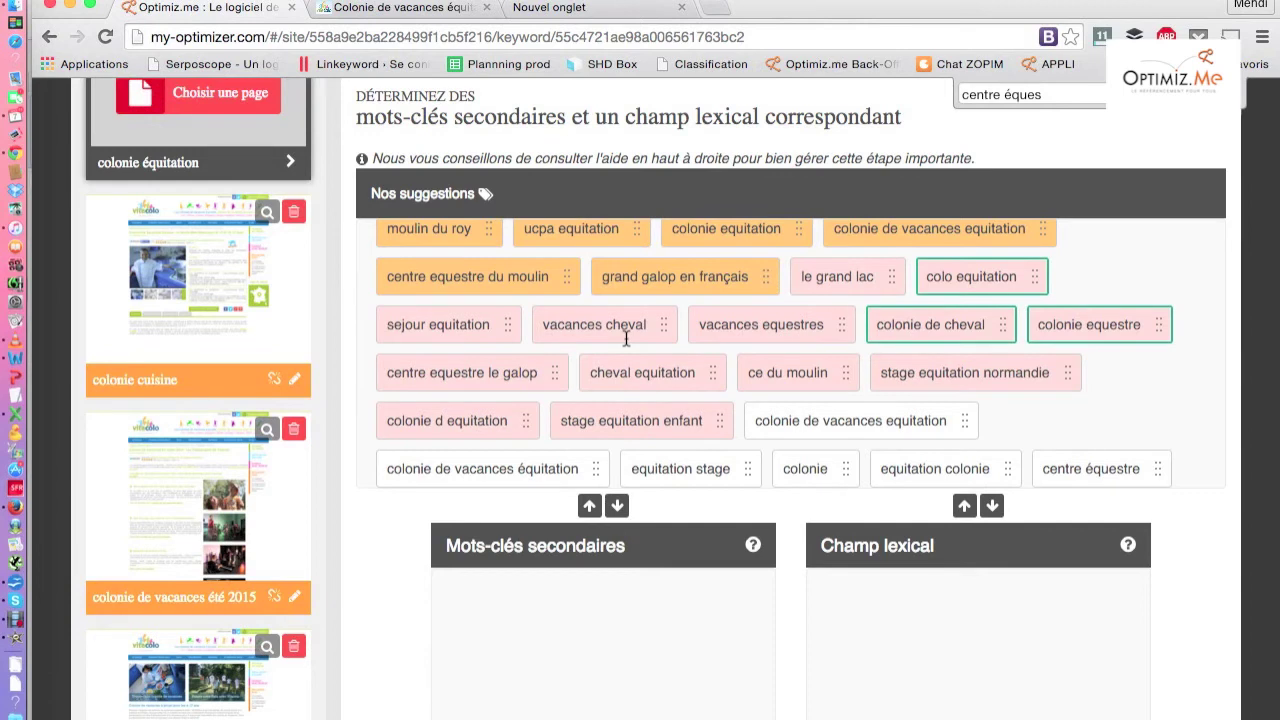
mouse_move(596, 420)
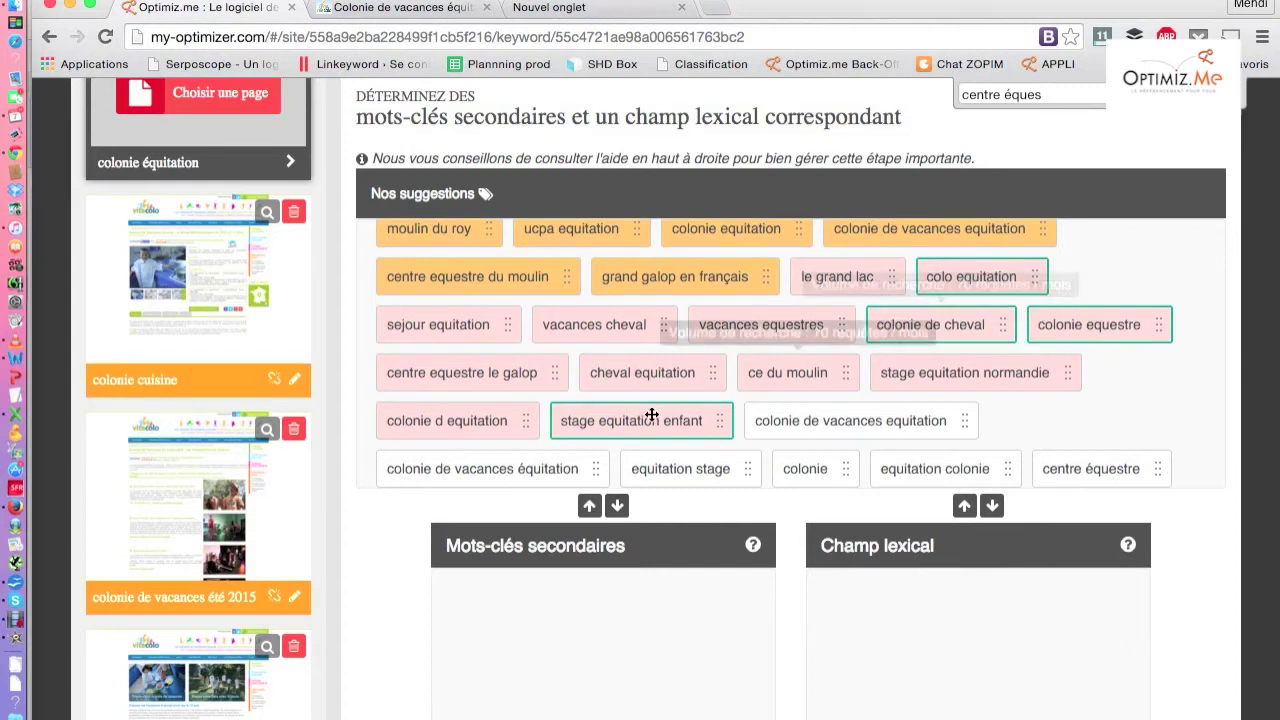
click(617, 505)
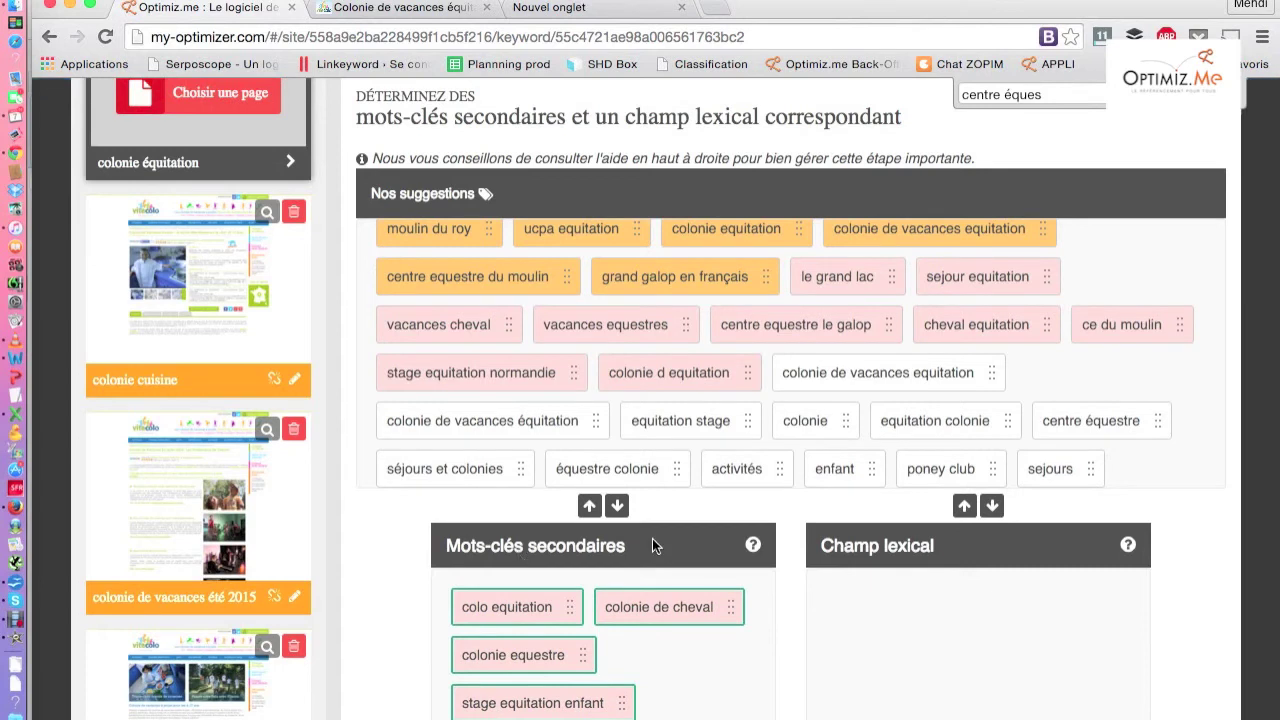
Step: Select the suggestions "centre équestre", "poney club", "enfant", "activités" and "passion" for the lexical field
scroll(745, 592, down, 2)
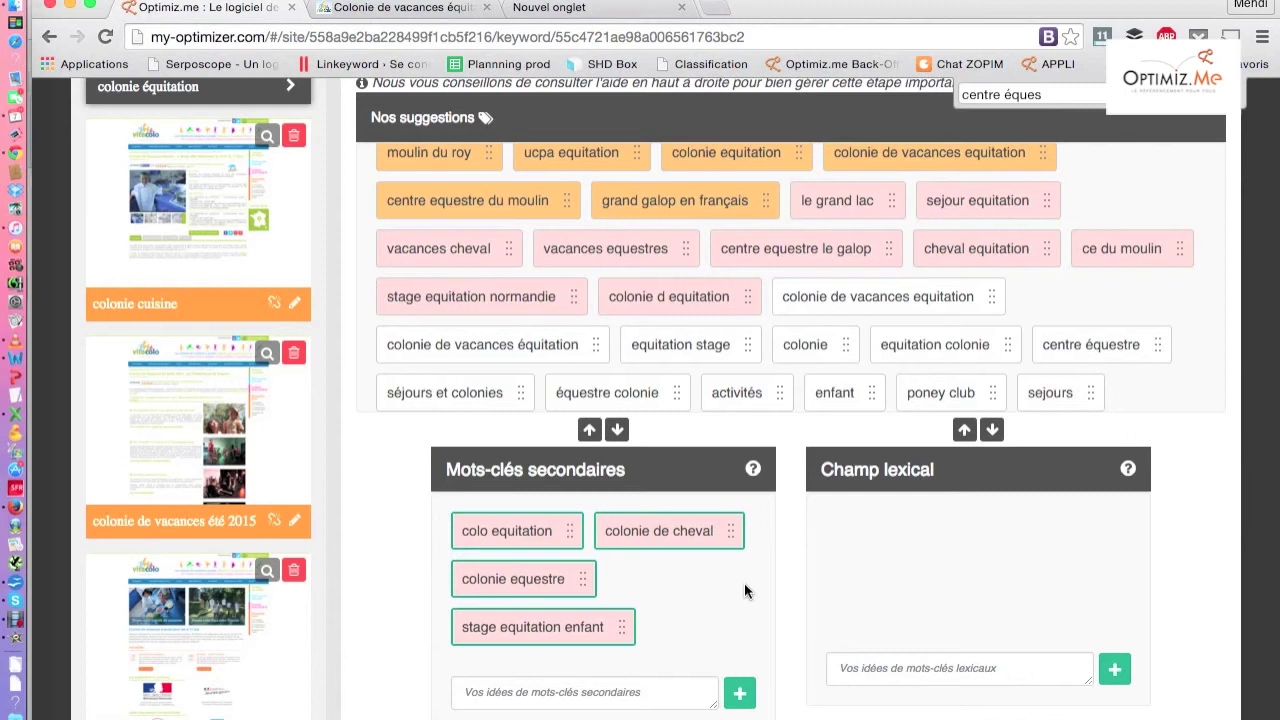
scroll(1035, 357, down, 2)
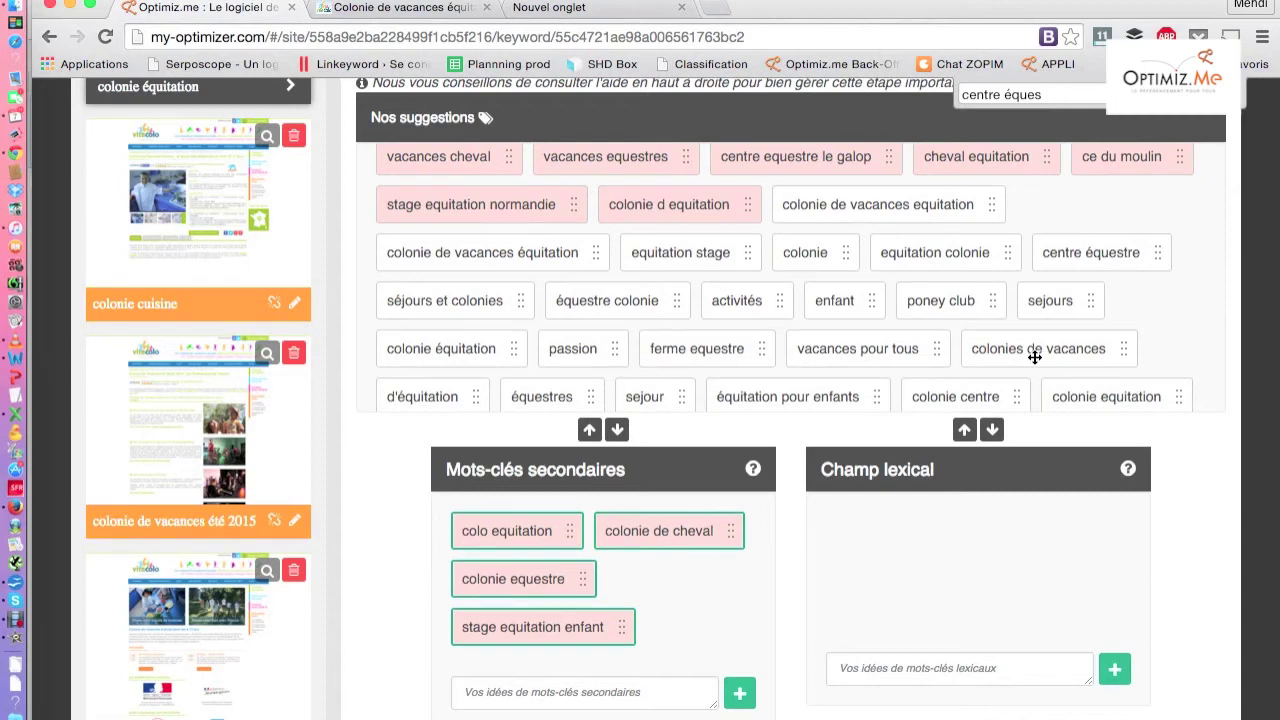
click(1086, 256)
click(955, 298)
click(835, 298)
click(746, 300)
scroll(583, 340, down, 1)
click(580, 323)
Step: Extend the selection of suggestions with "galop", "selle", "grands jeux" and "poneys"
scroll(684, 339, down, 3)
scroll(684, 339, down, 1)
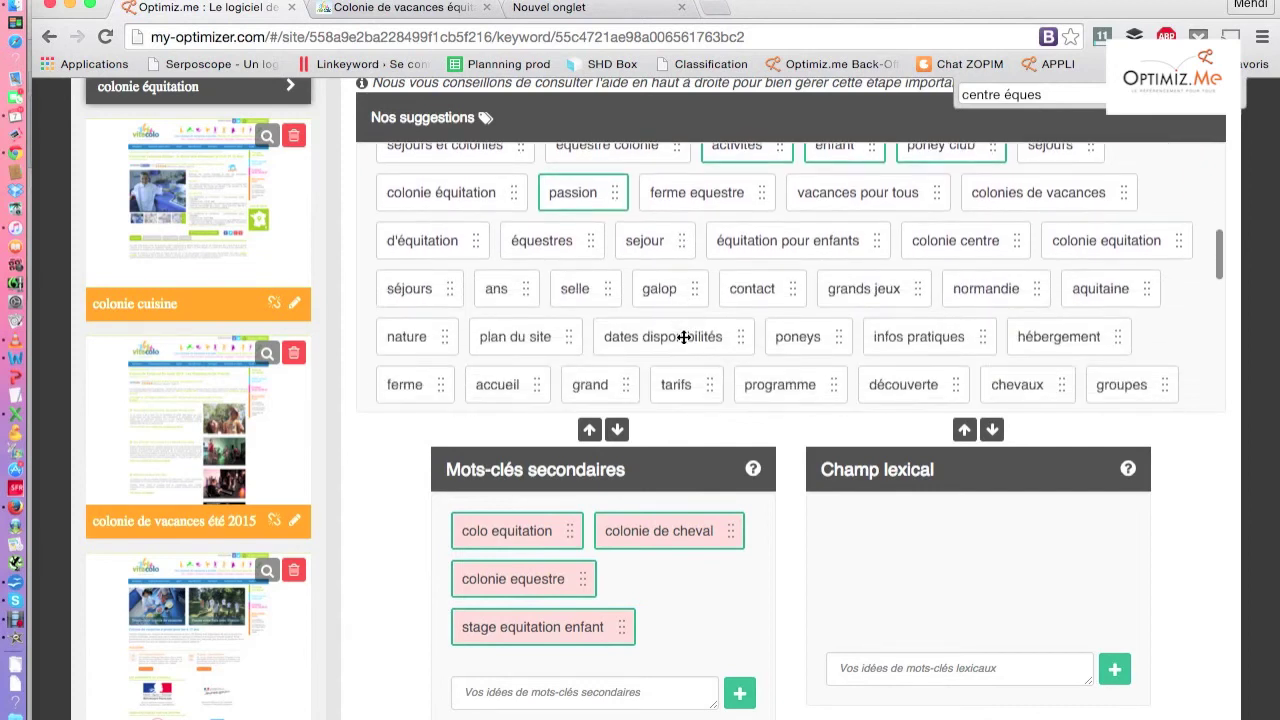
click(668, 288)
click(592, 290)
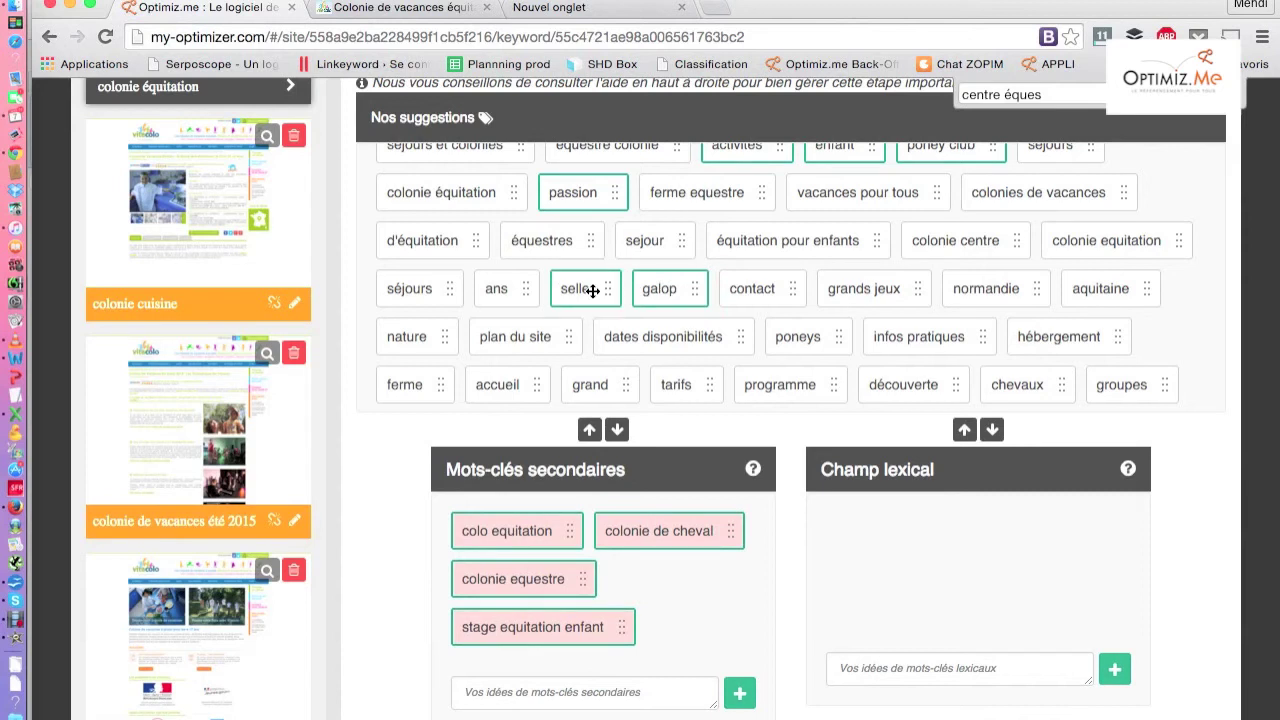
click(892, 293)
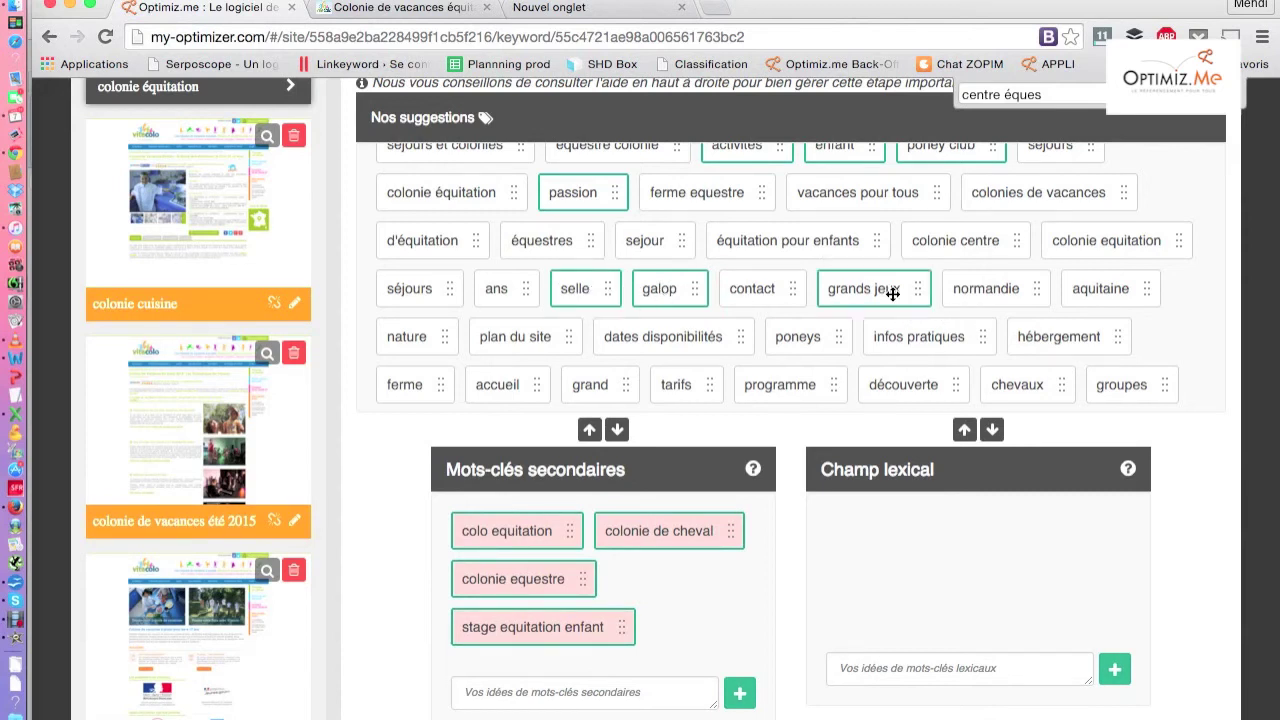
scroll(888, 292, down, 1)
click(805, 316)
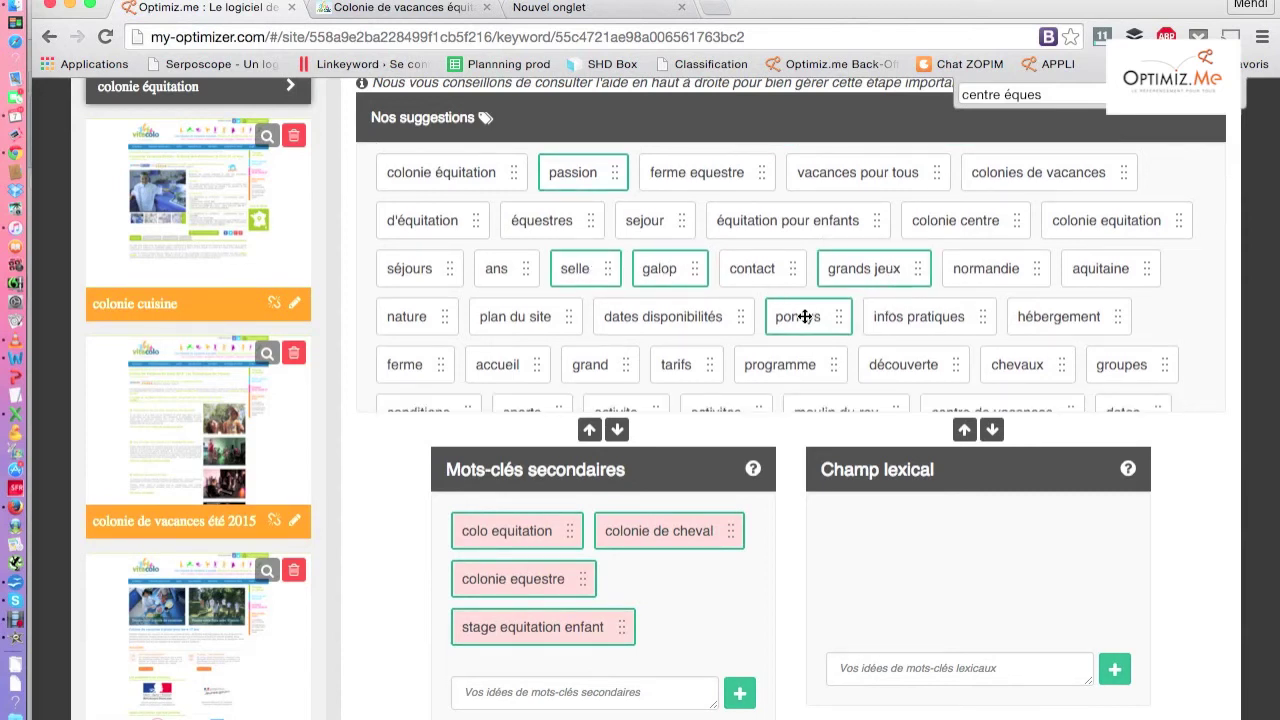
Step: Select "accueil", "activites", "dates", "chevaux" and "groupes" as well, and add all selected suggestions to the lexical field
scroll(748, 345, down, 3)
click(522, 298)
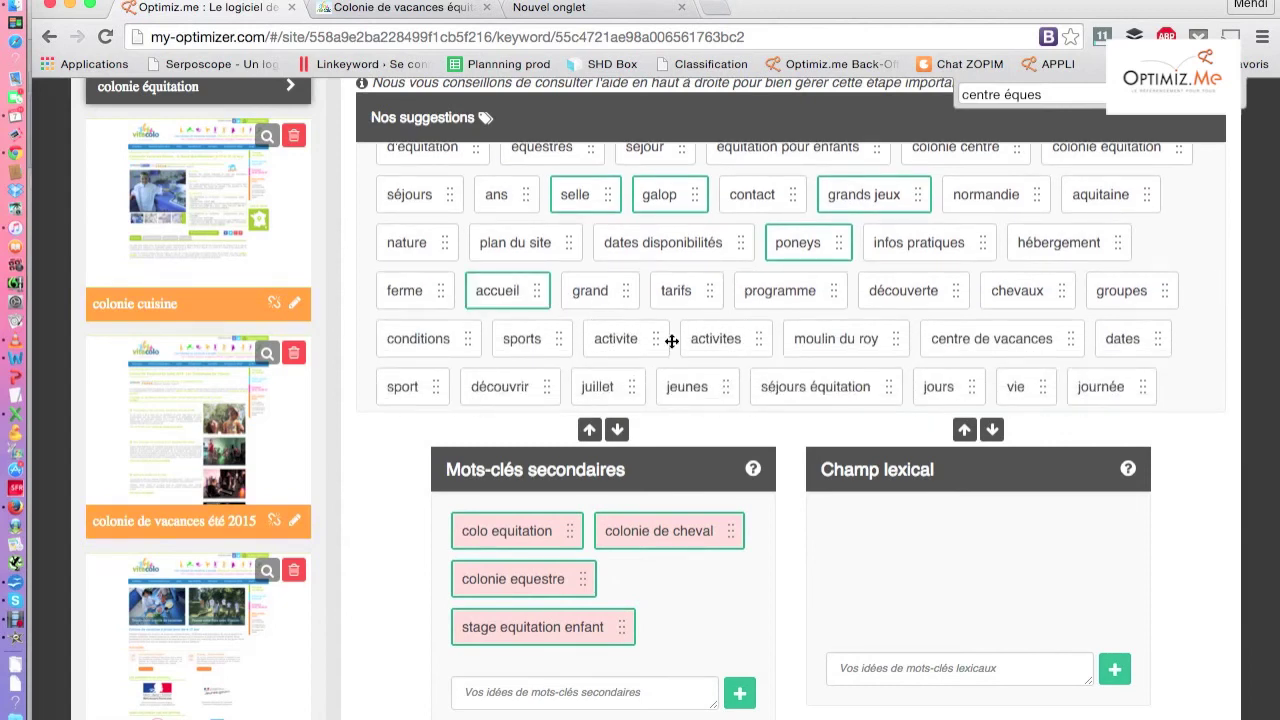
click(722, 340)
scroll(723, 337, down, 2)
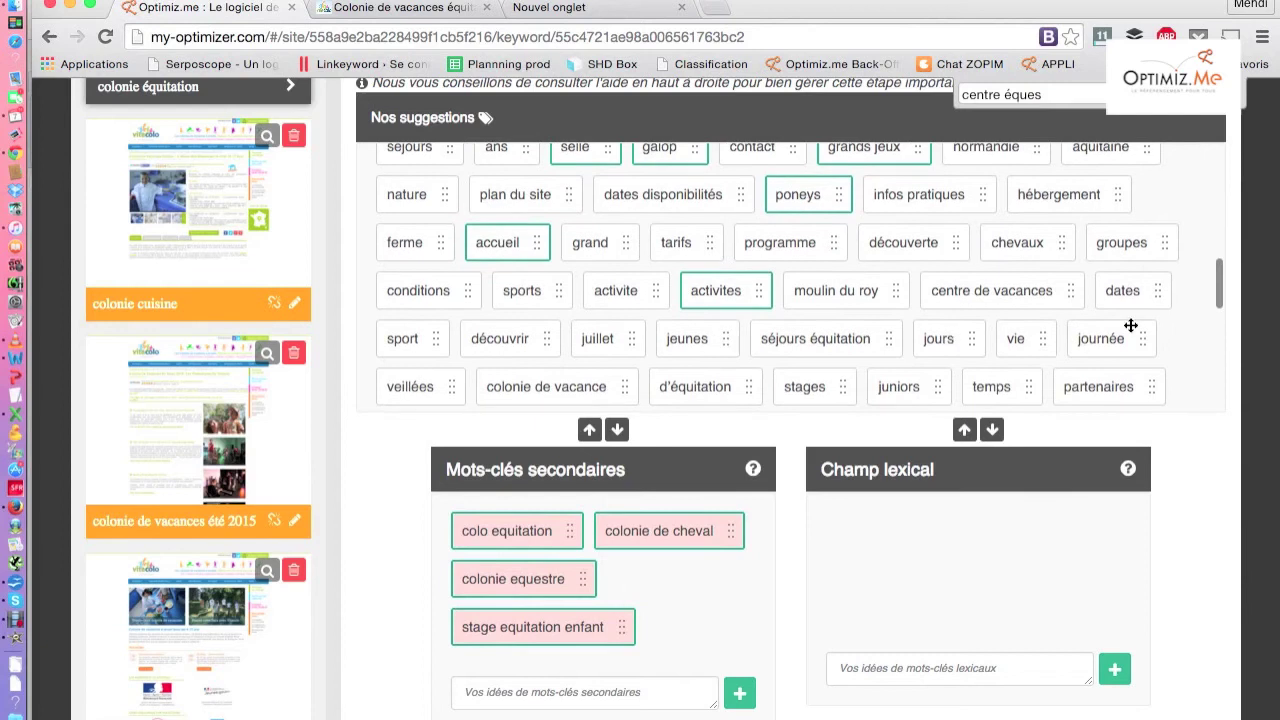
click(1133, 292)
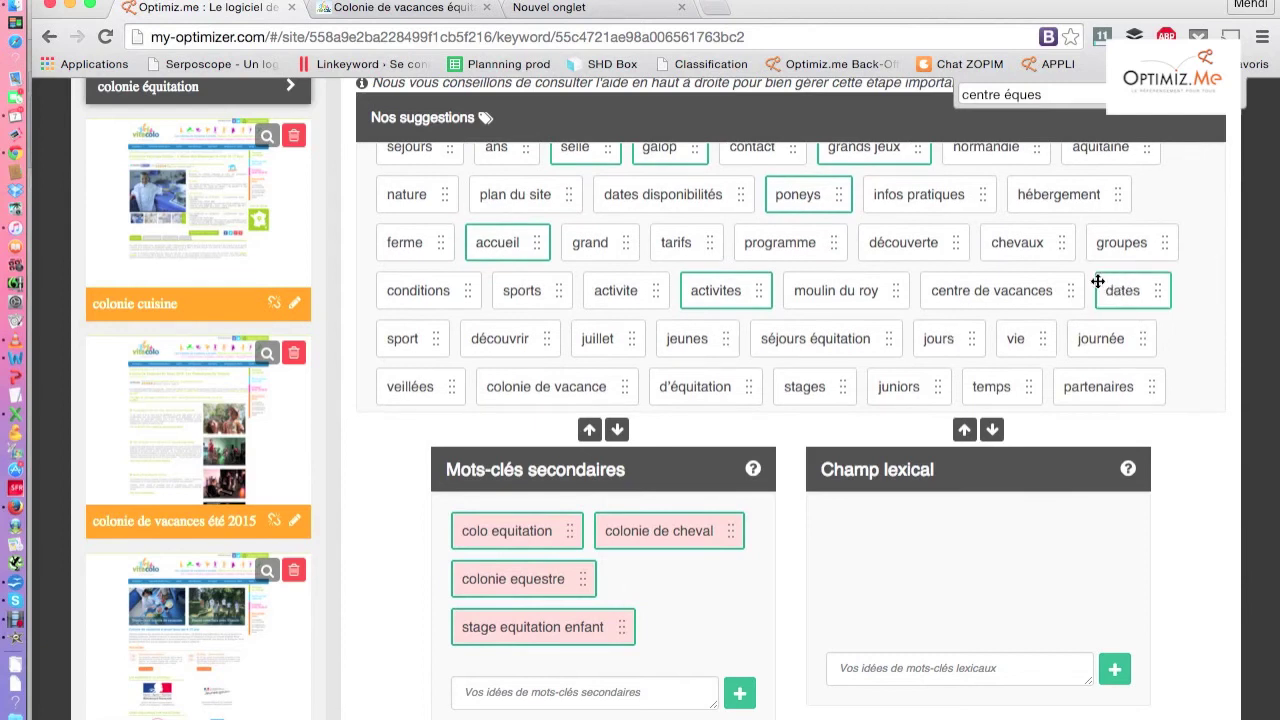
click(1046, 243)
click(1126, 245)
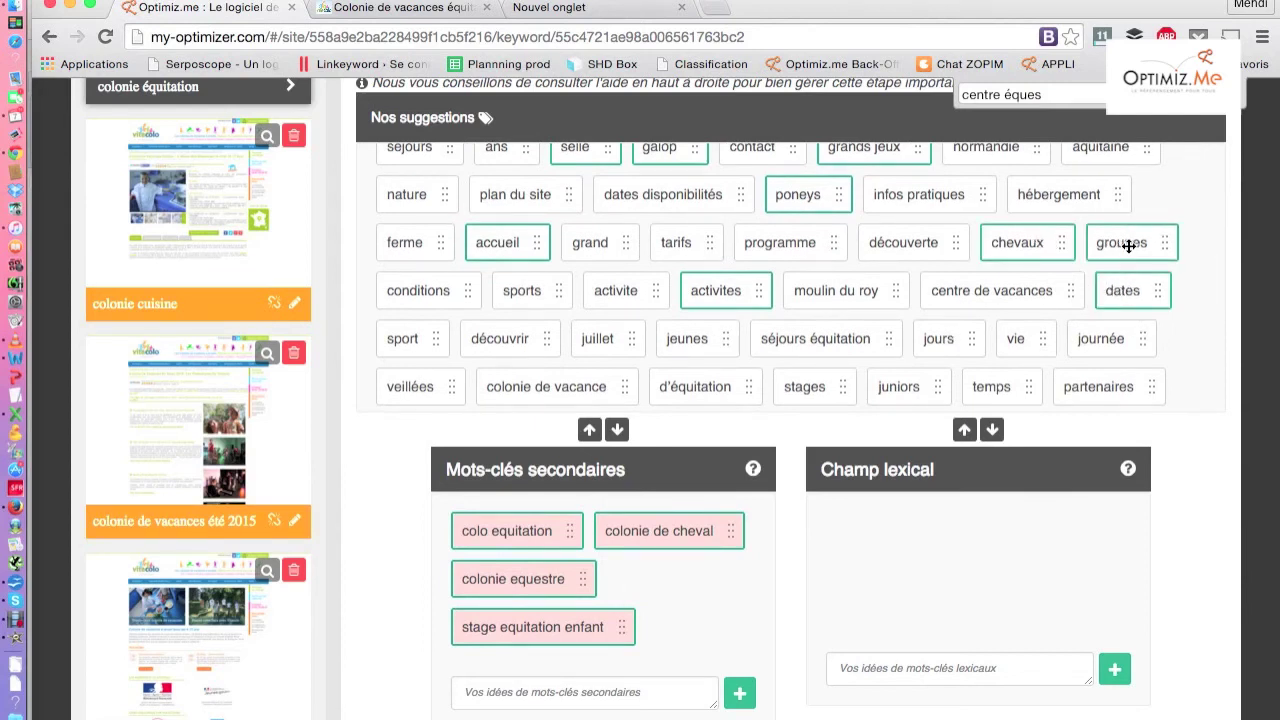
scroll(957, 268, down, 2)
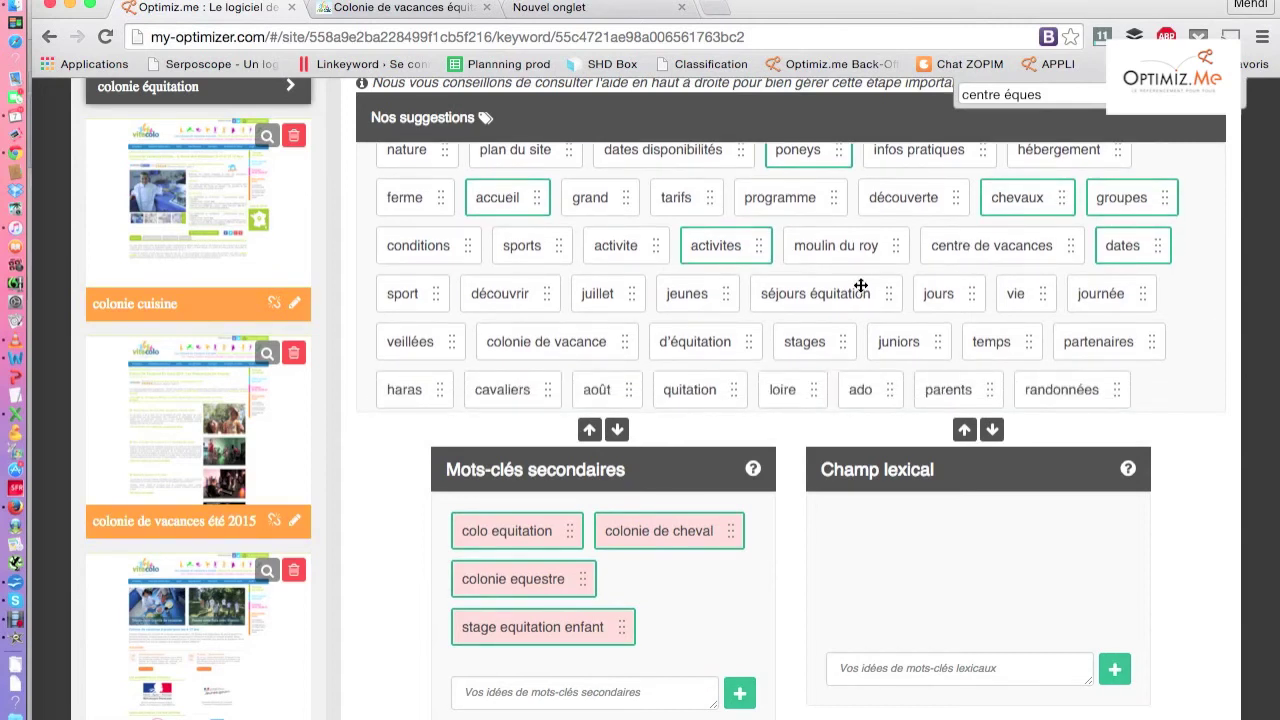
scroll(805, 250, up, 3)
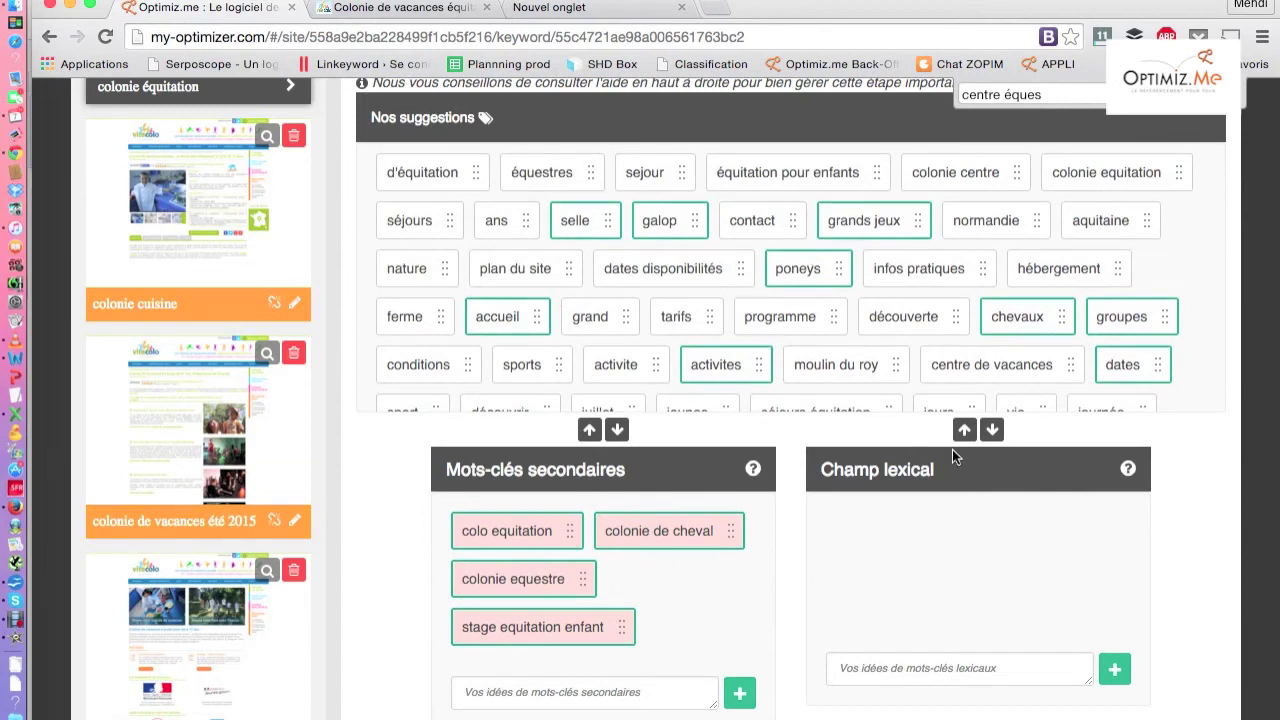
click(991, 430)
Step: Review the main keyword, the secondary keywords and the lexical field, including the search volume of "colo equitation"
scroll(982, 570, down, 4)
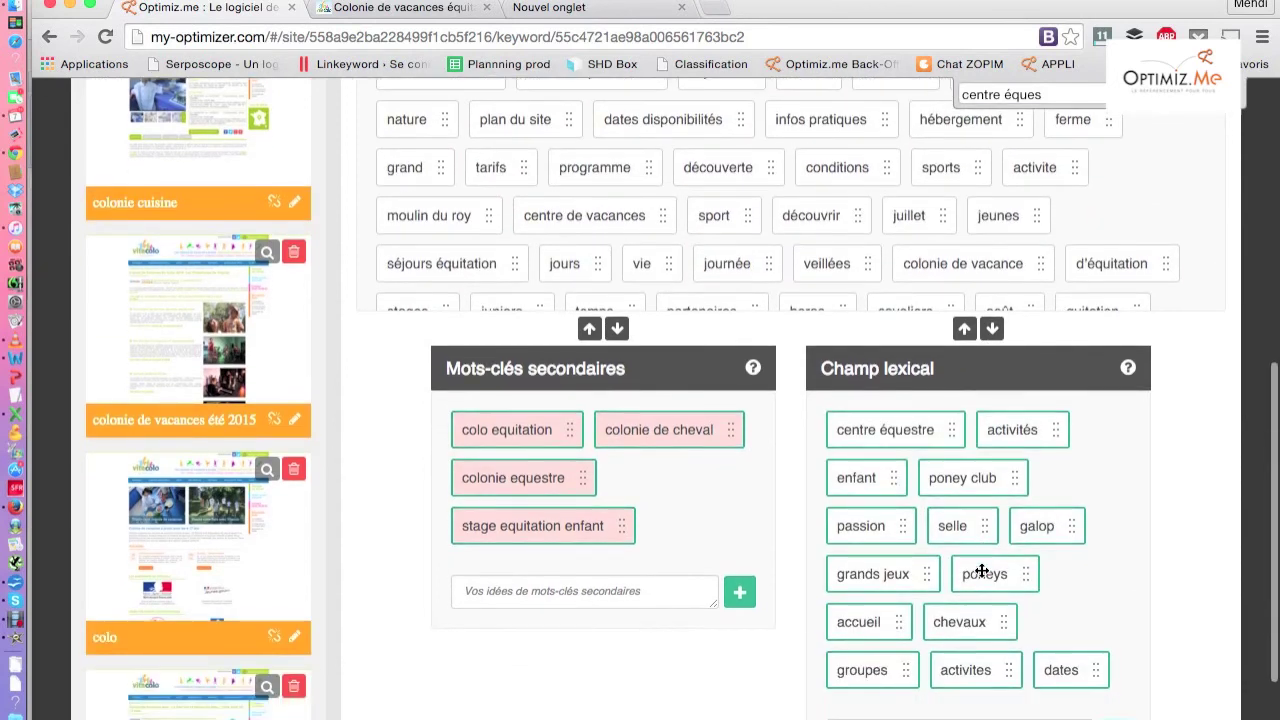
scroll(982, 570, down, 1)
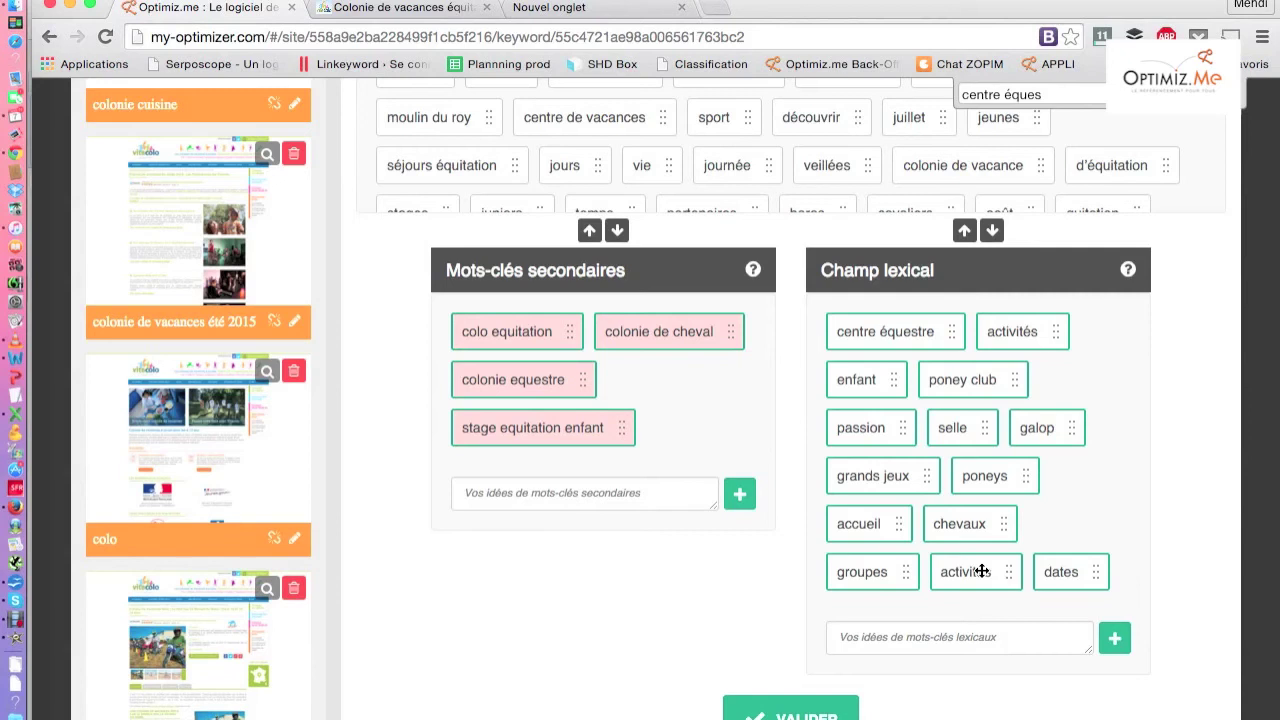
scroll(982, 571, up, 5)
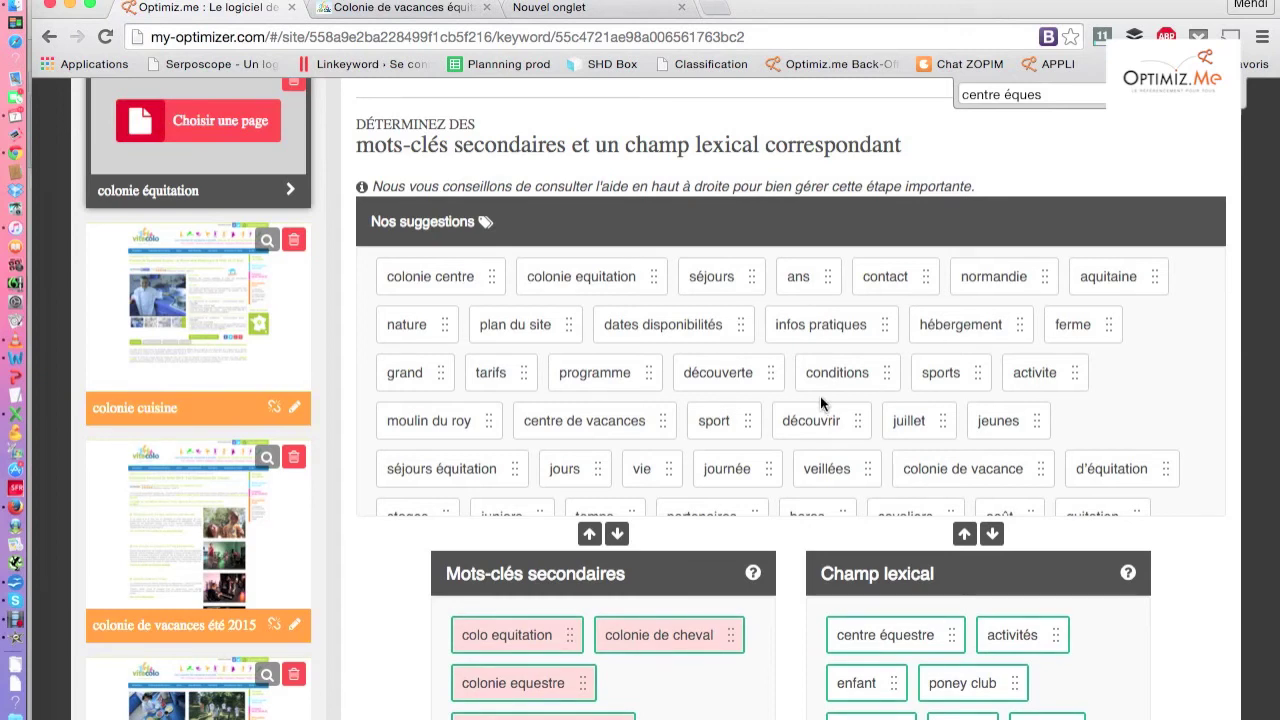
scroll(820, 396, up, 10)
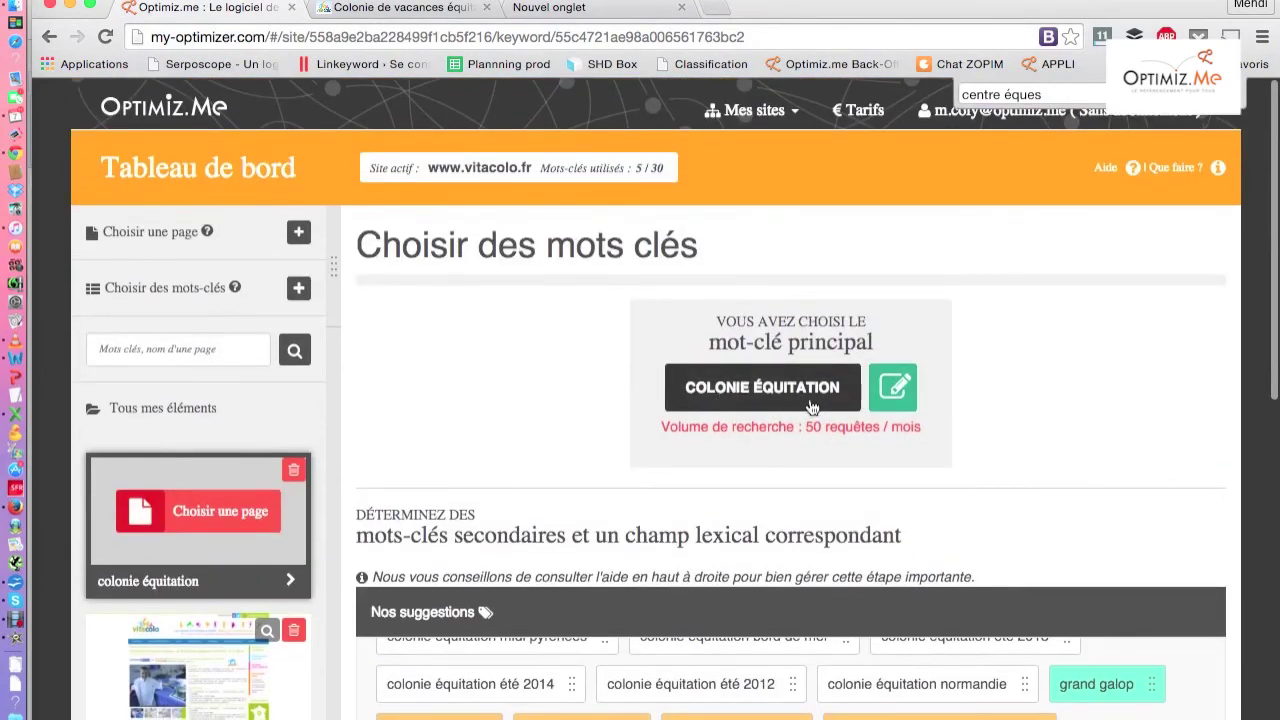
scroll(309, 697, down, 10)
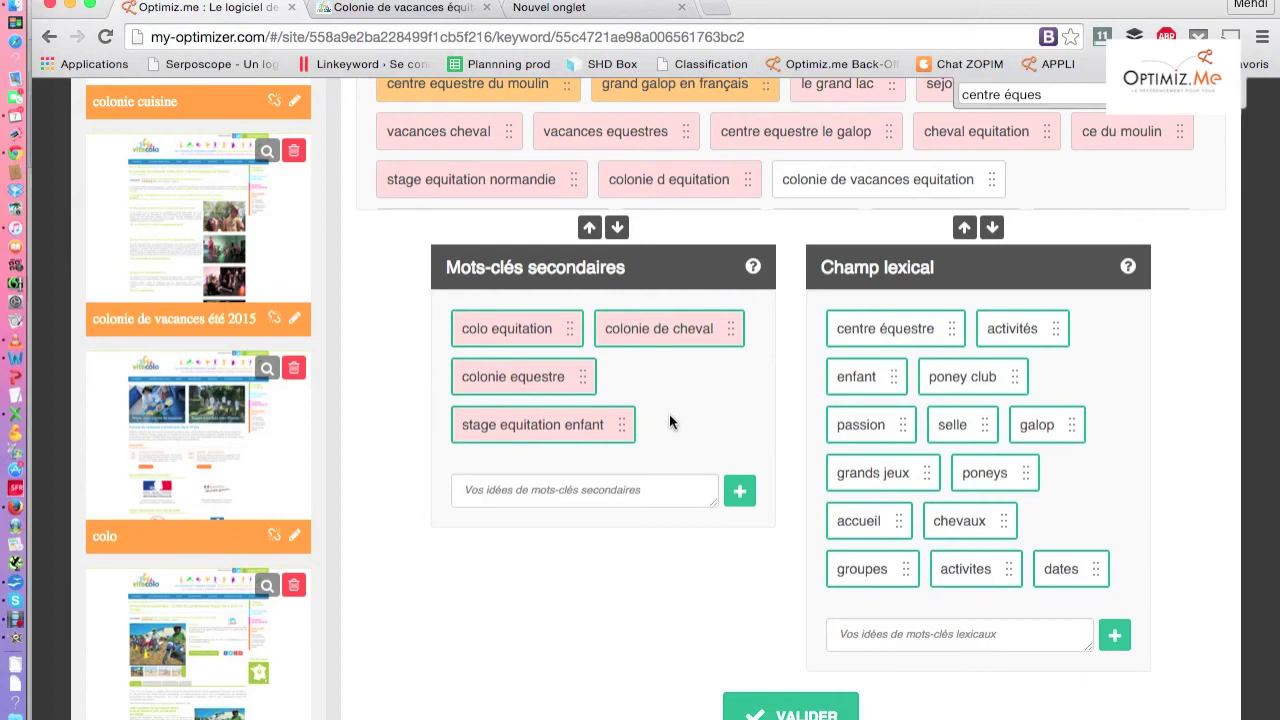
mouse_move(548, 329)
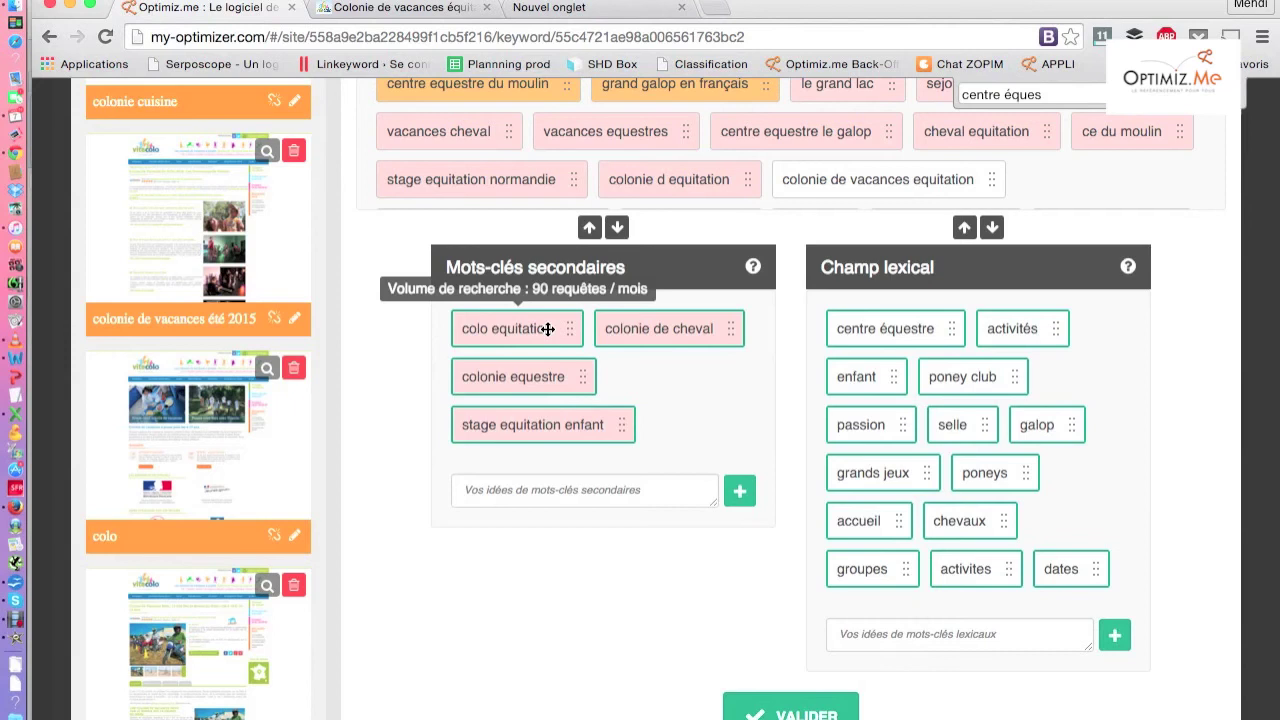
Step: Select the suggestion "colonie de vacances equitation" and compare its search volume with that of the main keyword
scroll(548, 329, up, 5)
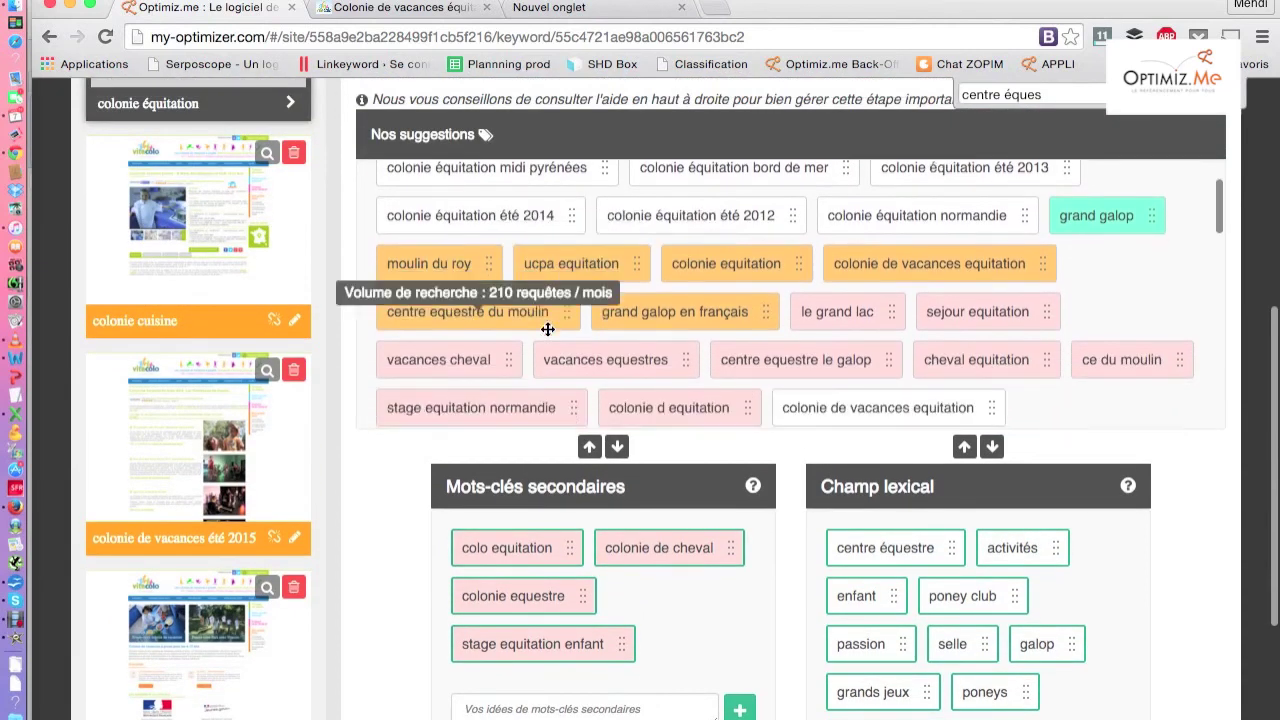
mouse_move(871, 258)
scroll(876, 258, down, 1)
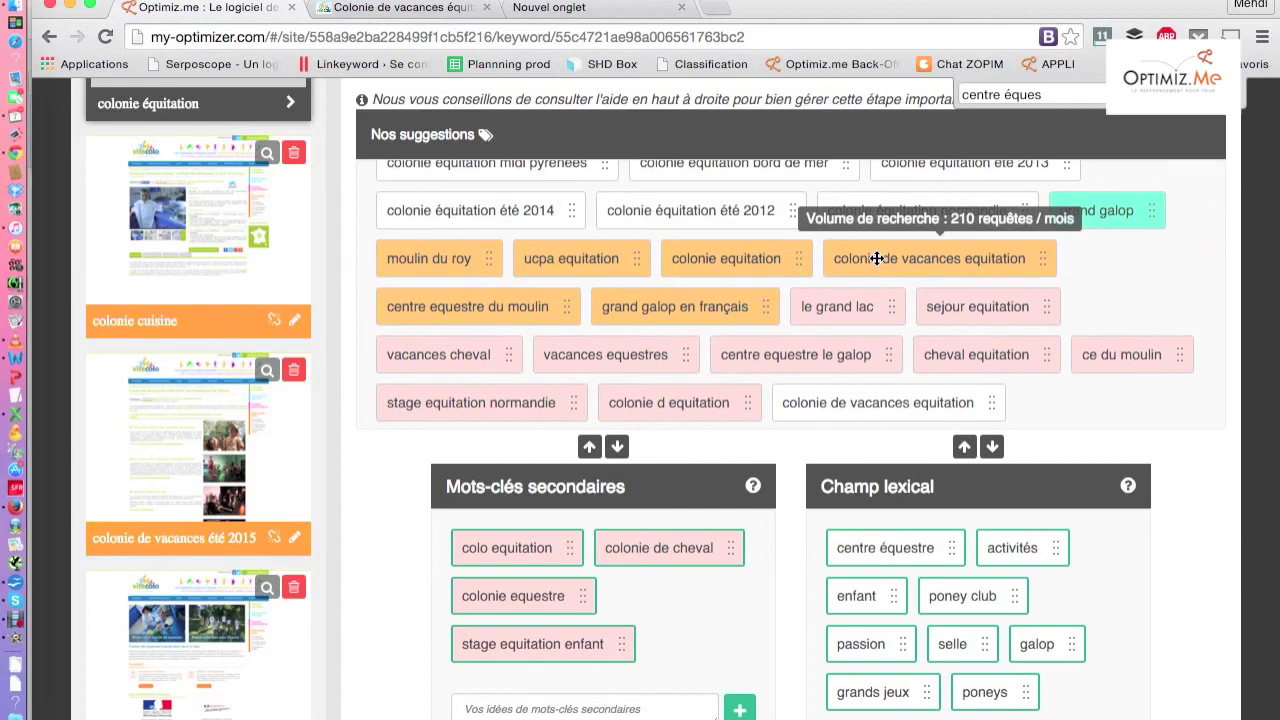
click(876, 258)
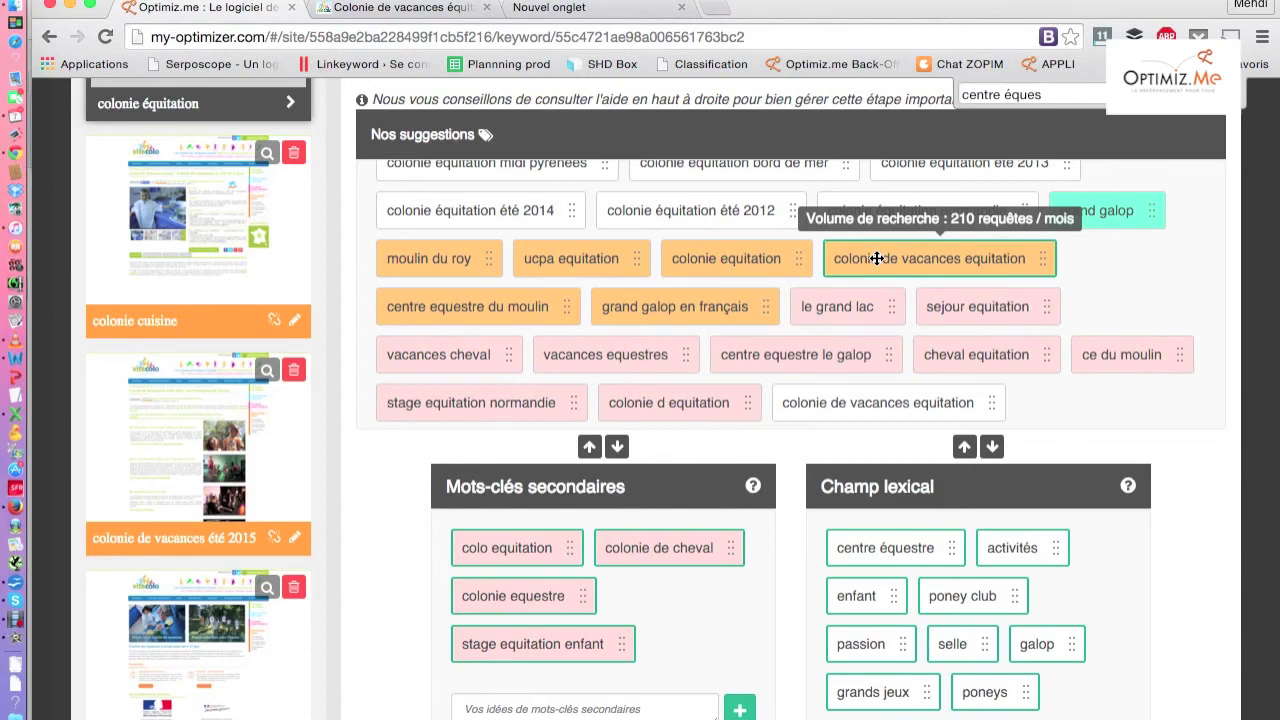
scroll(876, 258, up, 7)
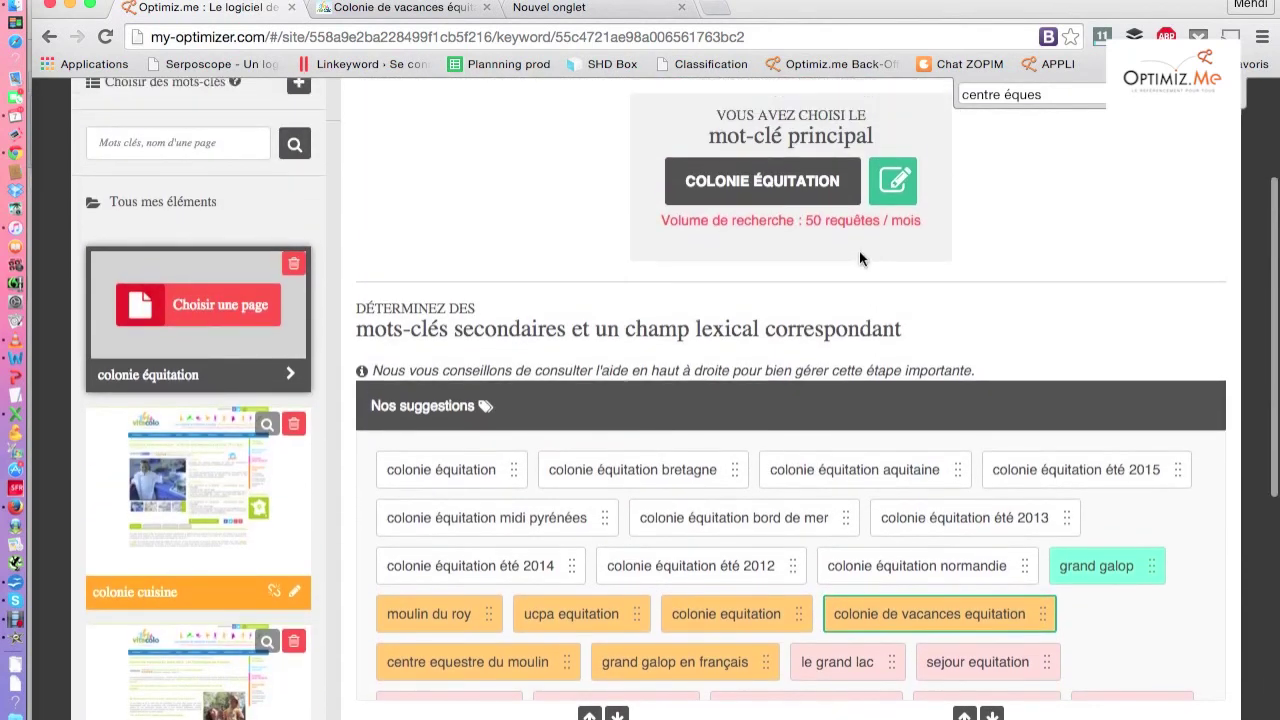
drag(662, 219, 920, 227)
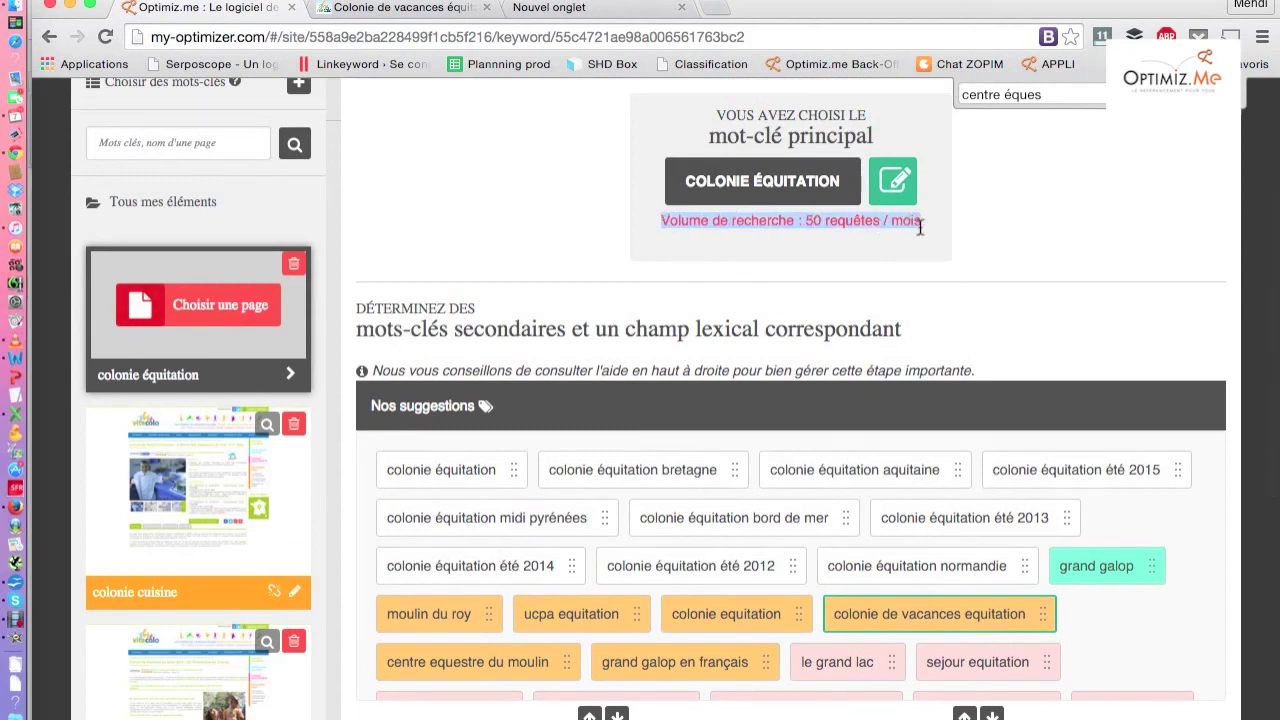
Step: Change the main keyword to "colonie de vacances équitation"
scroll(973, 287, down, 2)
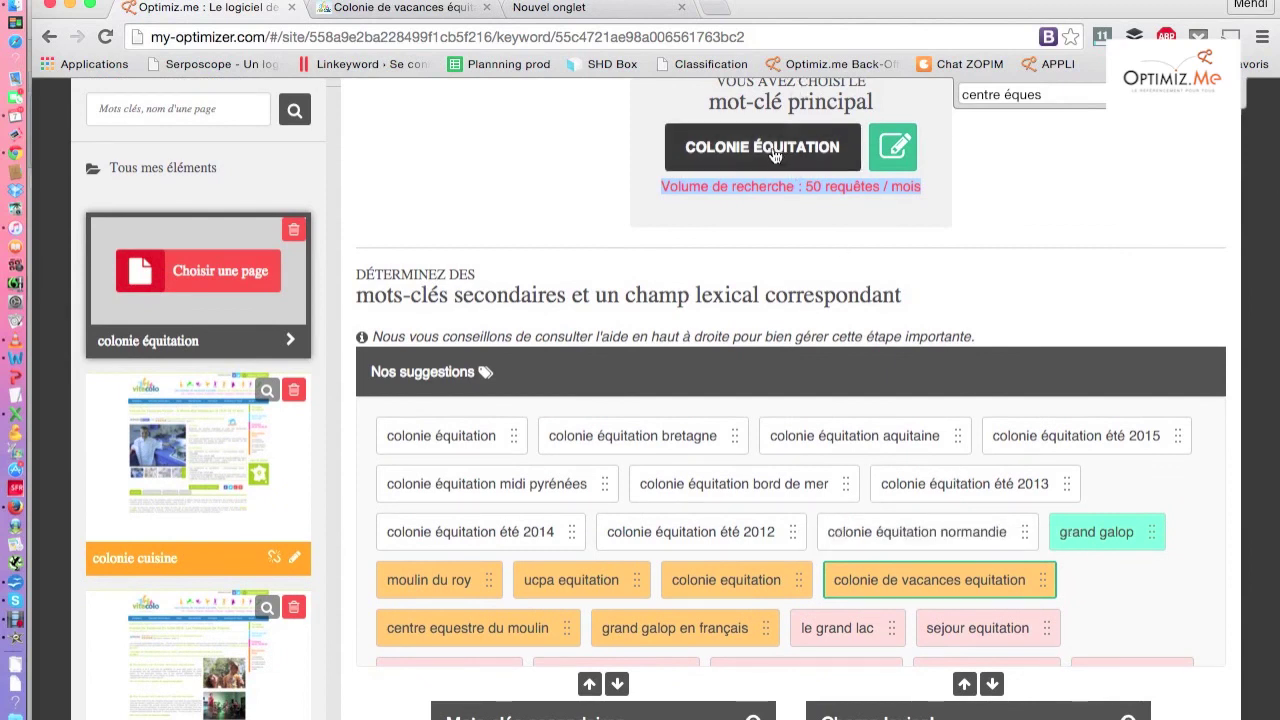
click(876, 150)
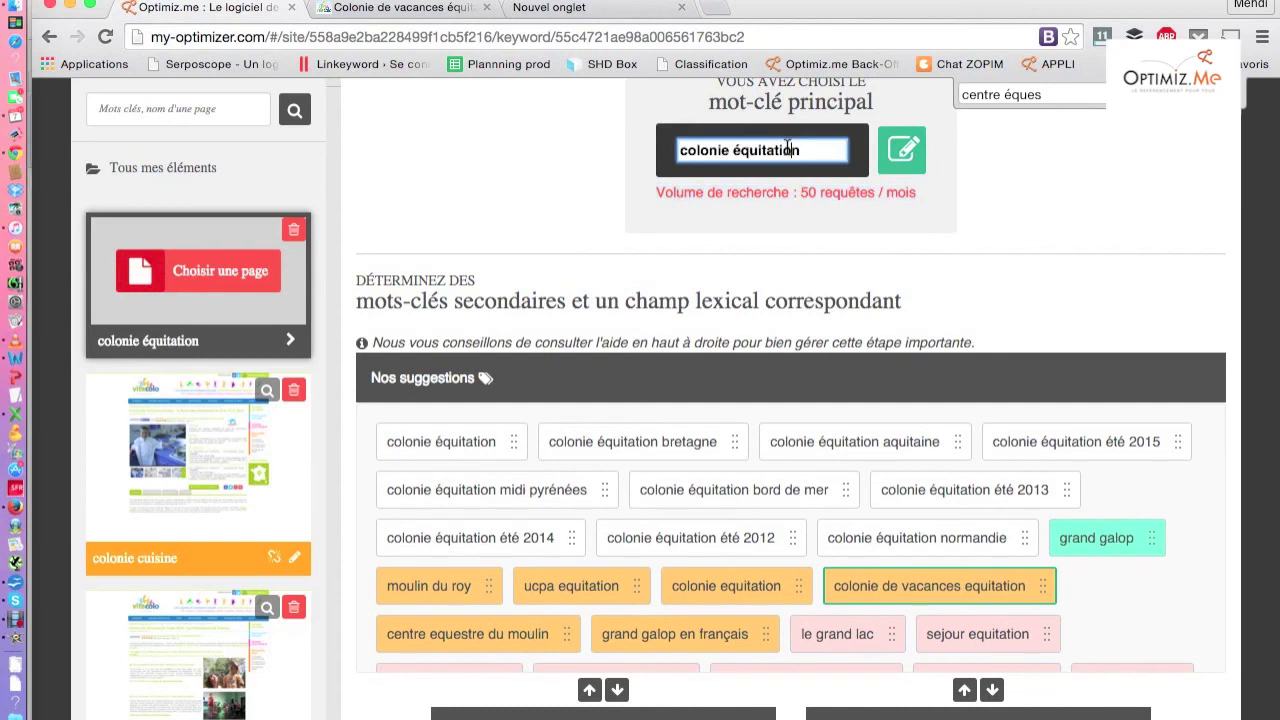
text(de vacanc)
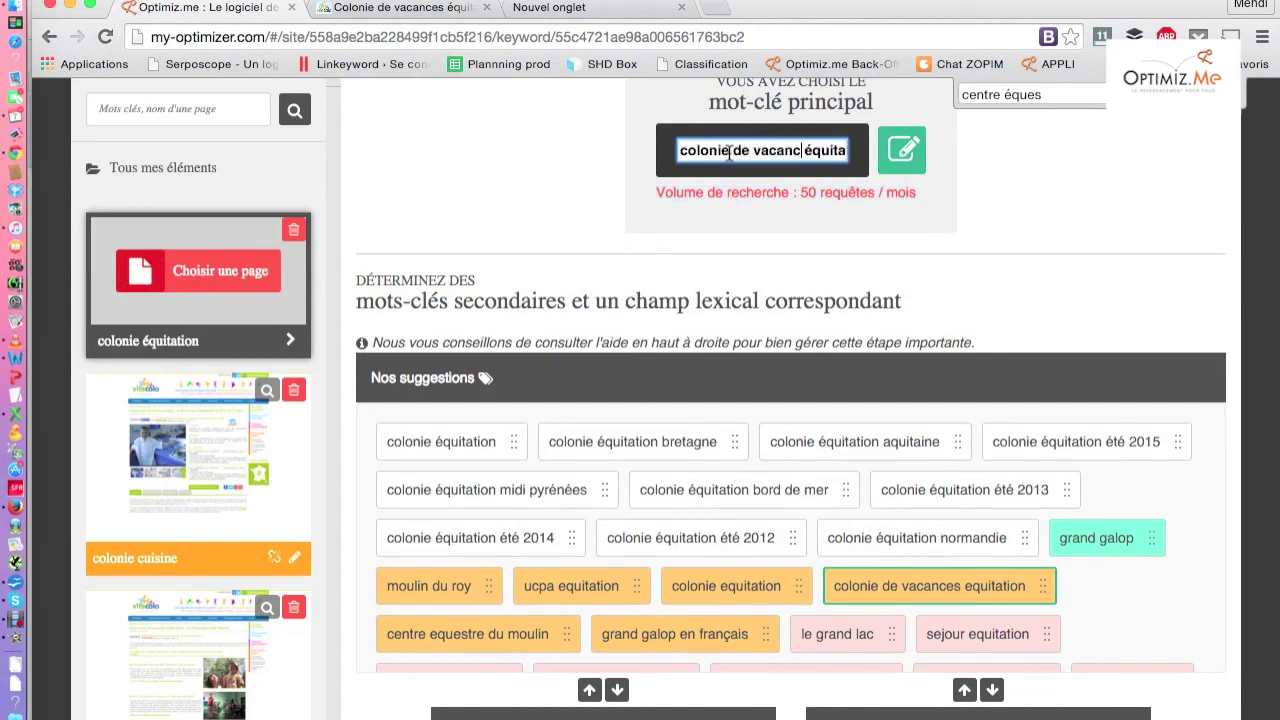
text(es)
key(Return)
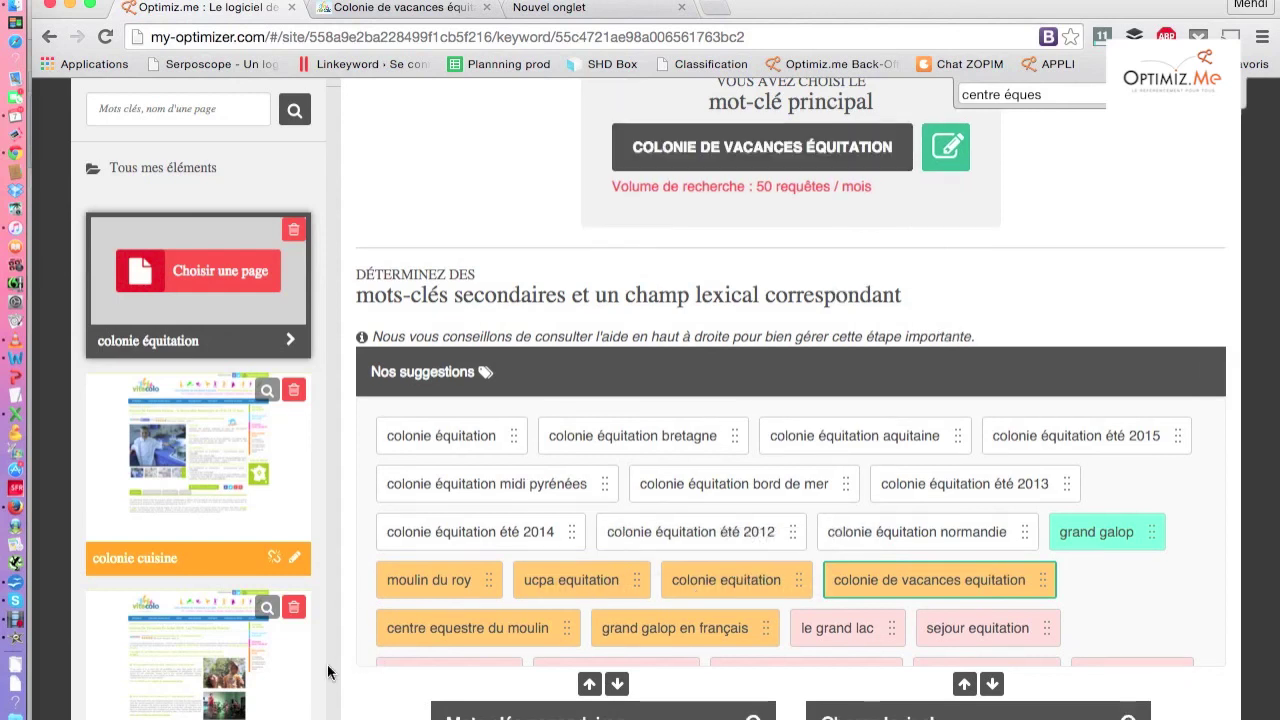
Step: Add "colonie équitation" as a custom idea to the secondary keywords
scroll(327, 664, down, 5)
click(506, 550)
text(colonie éq)
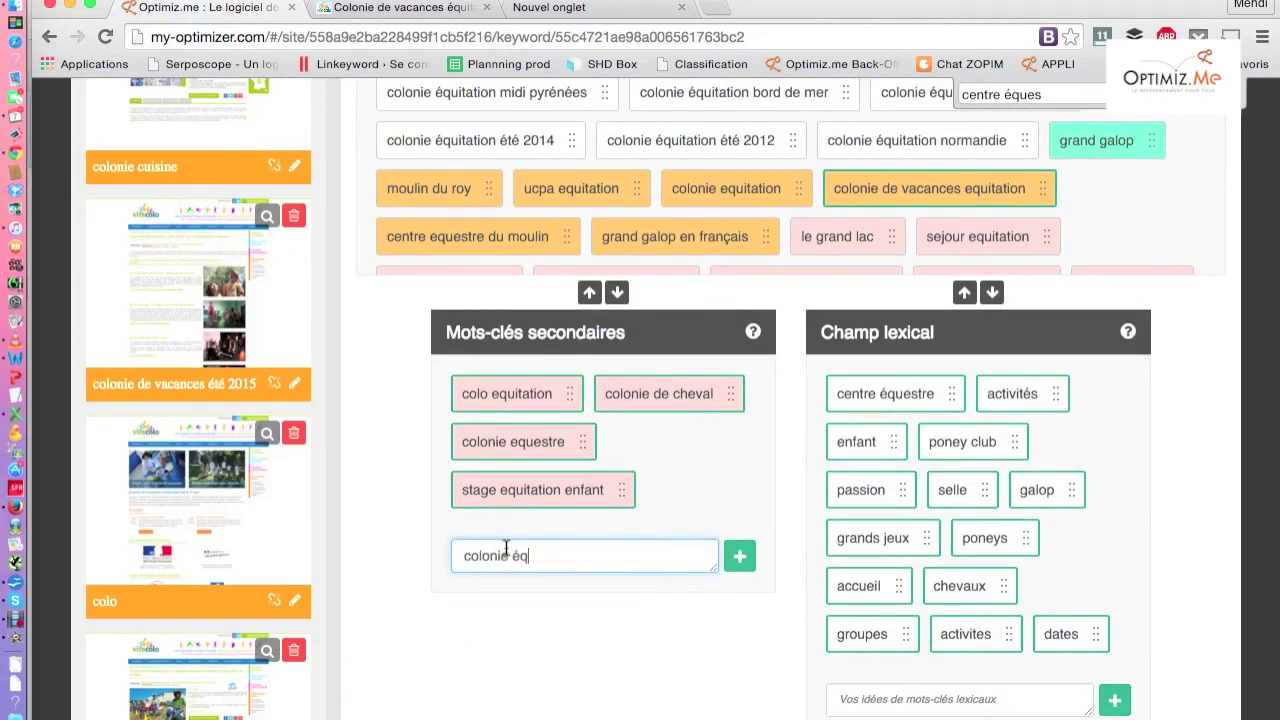
text(uitation)
key(Return)
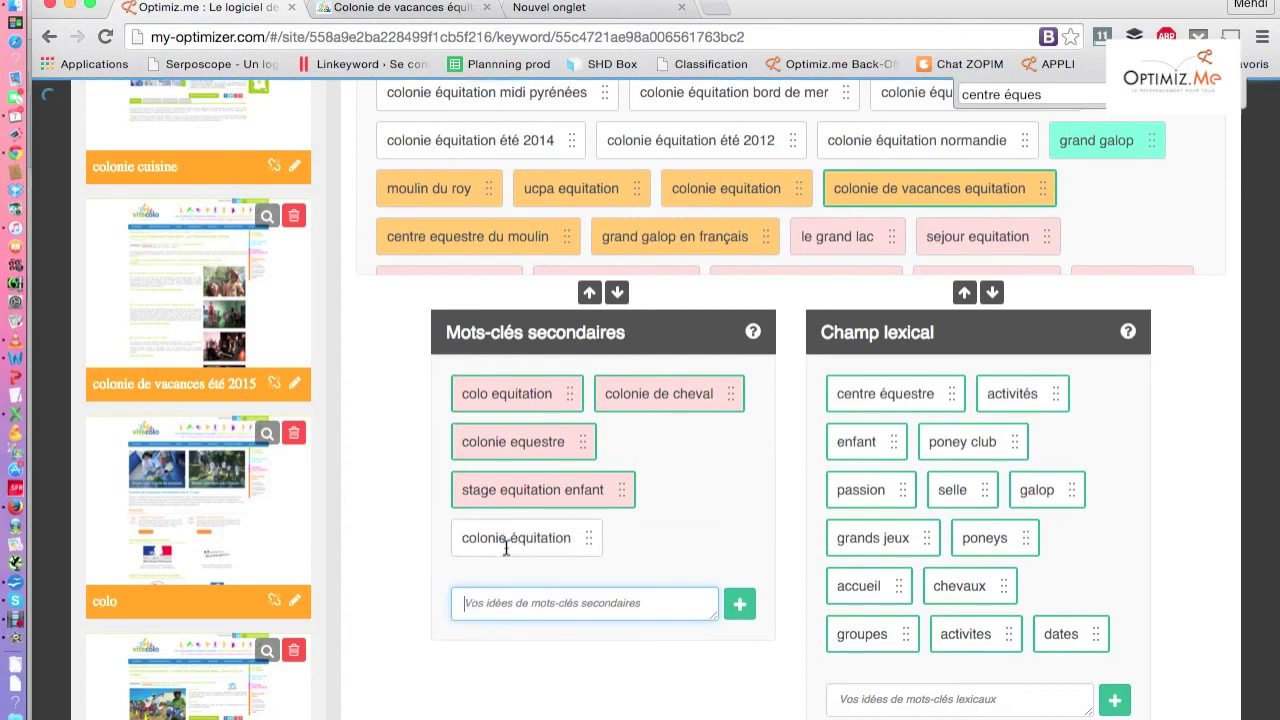